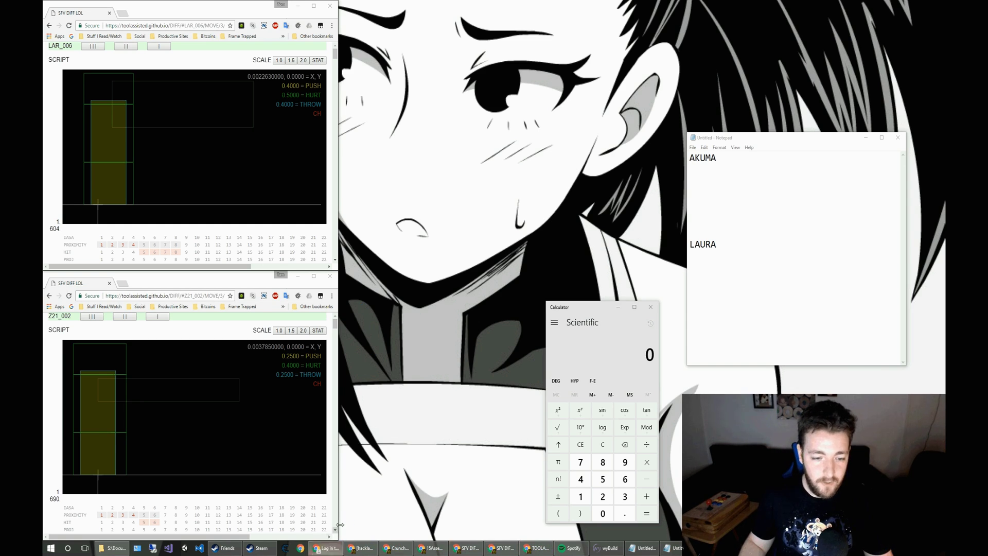
- Read the tweet thread comparing Akuma's and Laura's standing MK range, through to the reply with both range calculations
{"action": "mouse_move", "coordinate": [538, 549]}
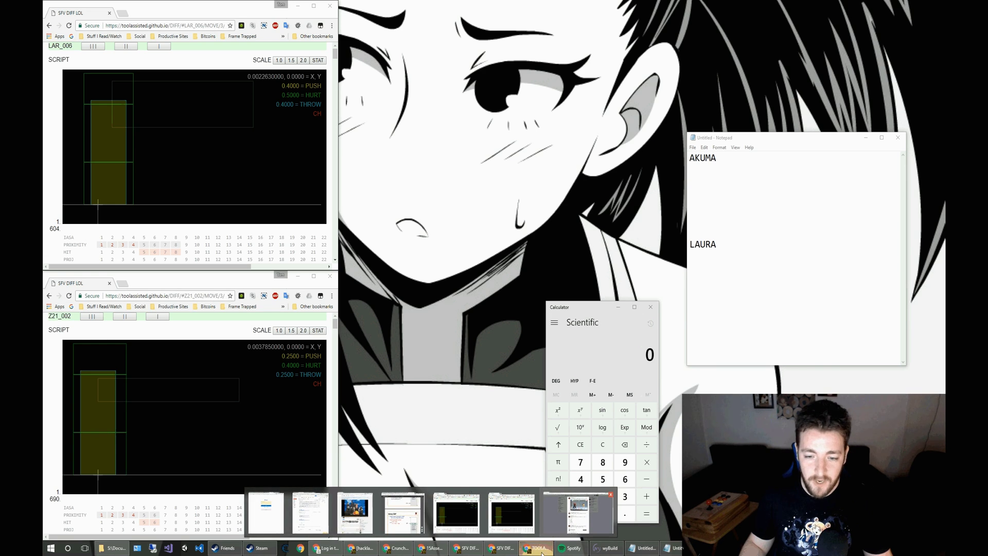
{"action": "left_click", "coordinate": [581, 521]}
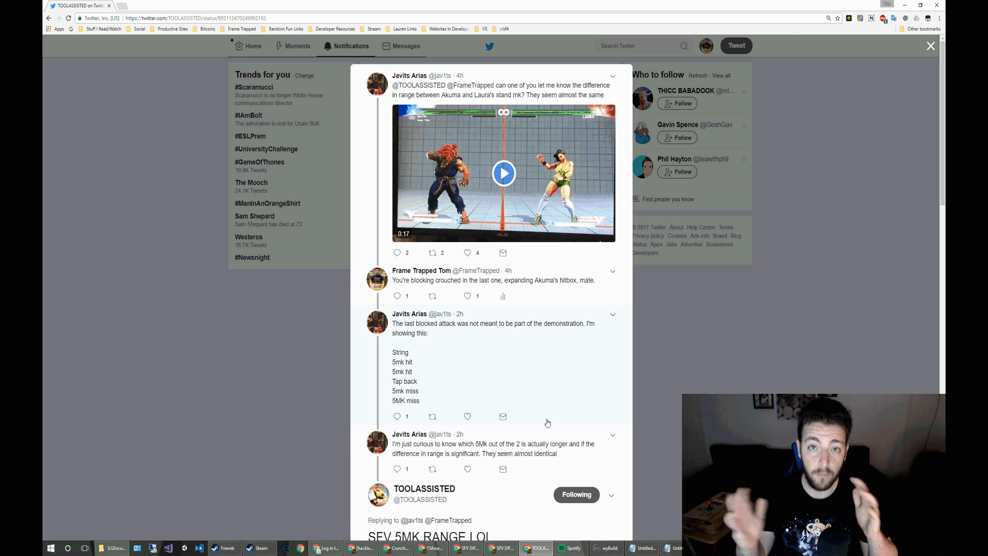
{"action": "scroll", "coordinate": [540, 416], "scroll_direction": "down", "scroll_amount": 3}
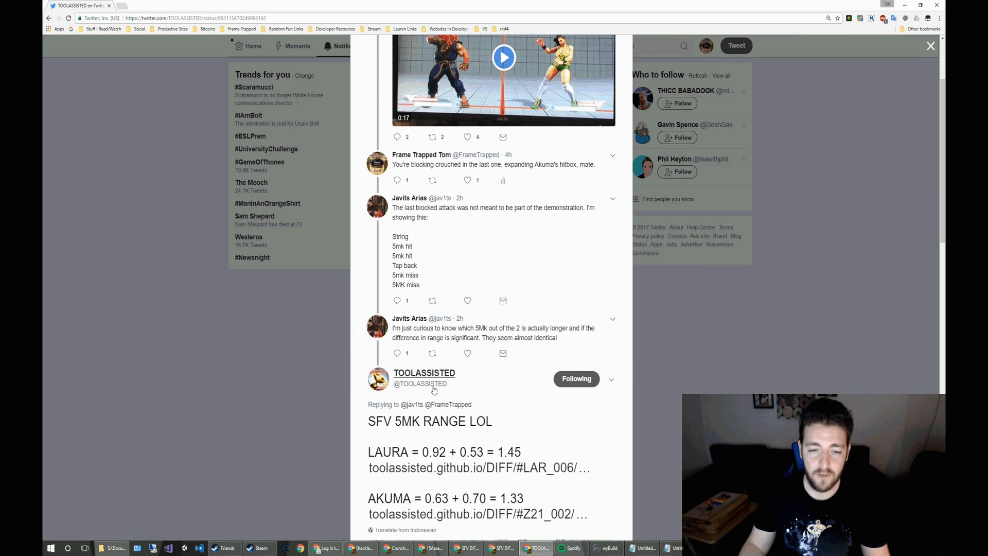
{"action": "scroll", "coordinate": [520, 438], "scroll_direction": "down", "scroll_amount": 1}
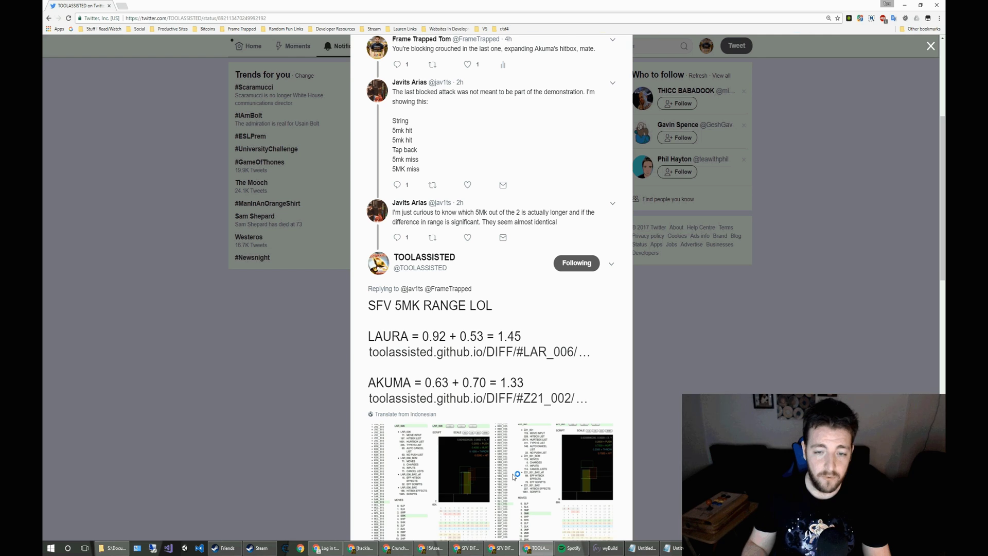
{"action": "scroll", "coordinate": [514, 474], "scroll_direction": "down", "scroll_amount": 1}
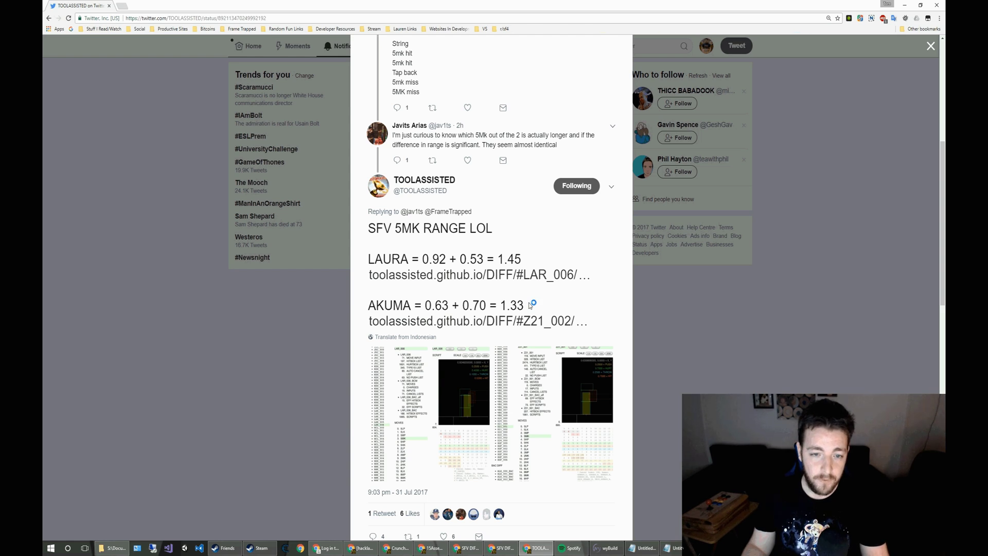
{"action": "scroll", "coordinate": [530, 304], "scroll_direction": "down", "scroll_amount": 2}
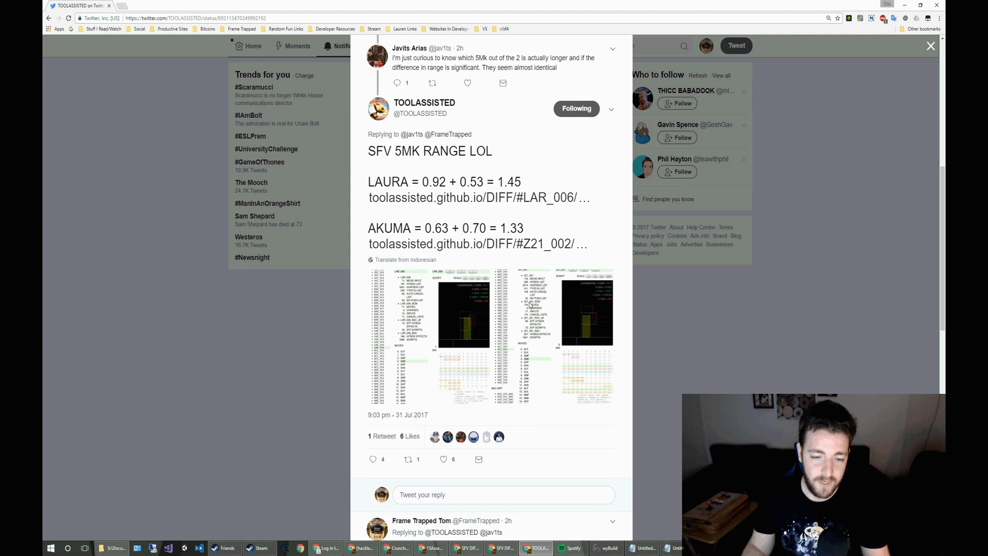
{"action": "scroll", "coordinate": [530, 305], "scroll_direction": "down", "scroll_amount": 1}
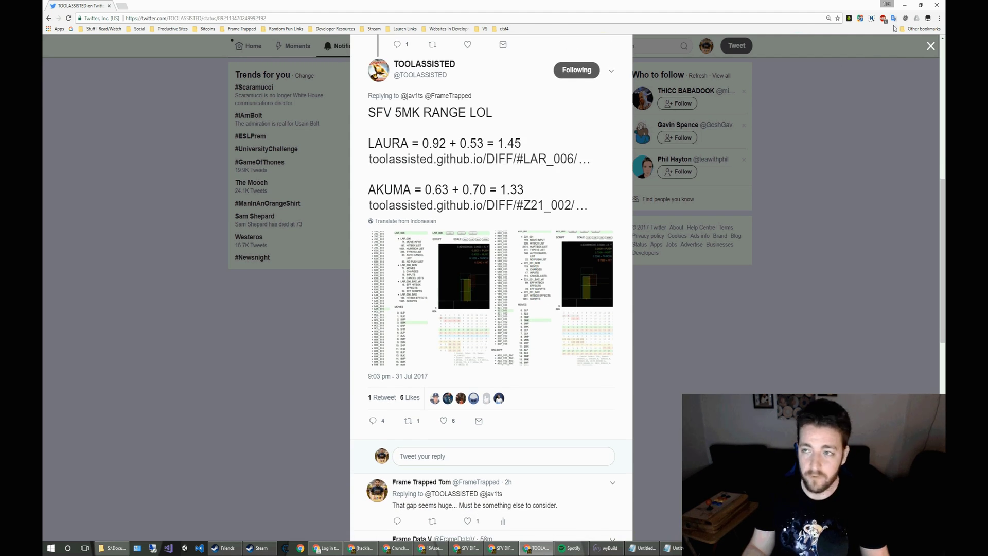
{"action": "left_click", "coordinate": [907, 5]}
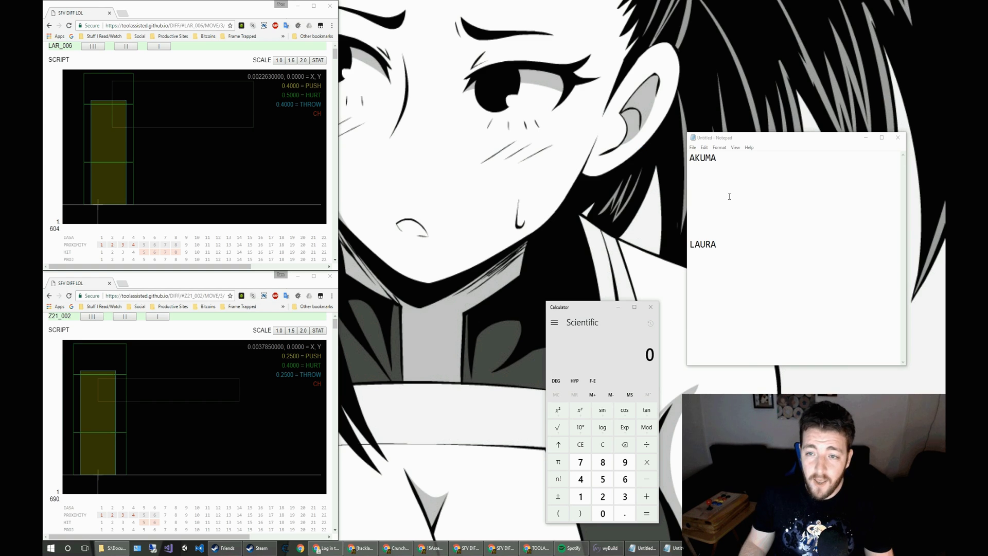
- Examine the position, push, hurt and throw values on frame 1 of Laura's move in the hitbox viewer
{"action": "left_click", "coordinate": [726, 176]}
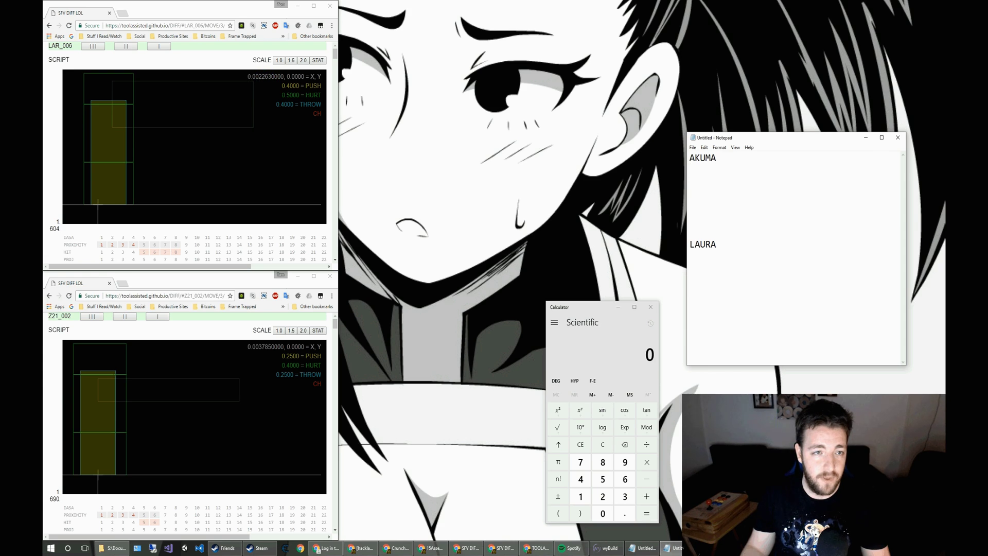
{"action": "left_click_drag", "start_coordinate": [248, 76], "coordinate": [322, 76]}
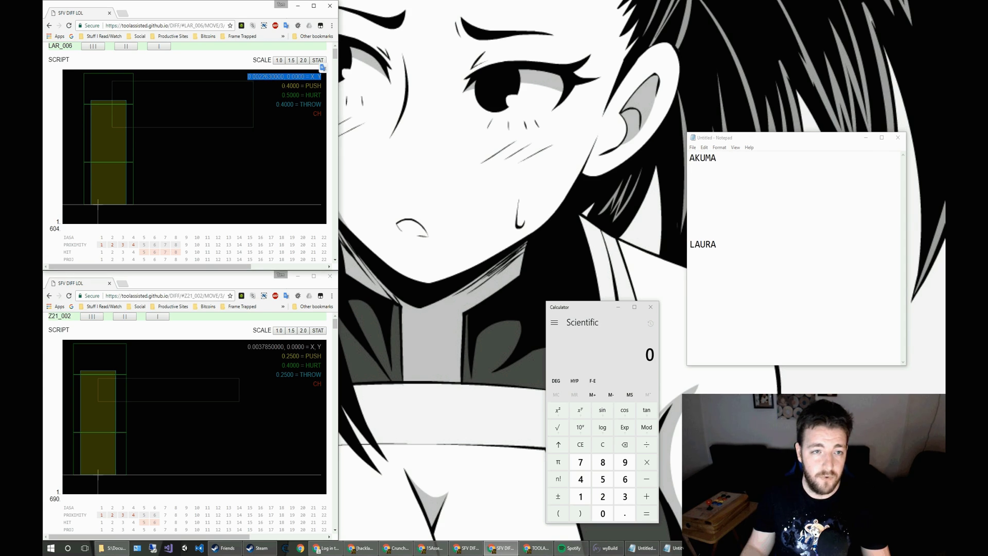
{"action": "left_click", "coordinate": [284, 88]}
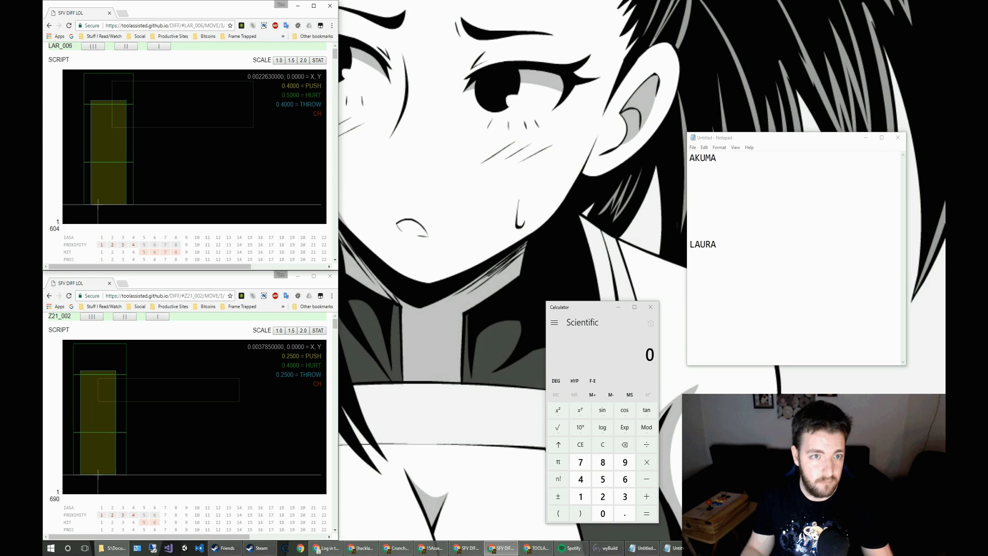
{"action": "left_click_drag", "start_coordinate": [282, 85], "coordinate": [322, 94]}
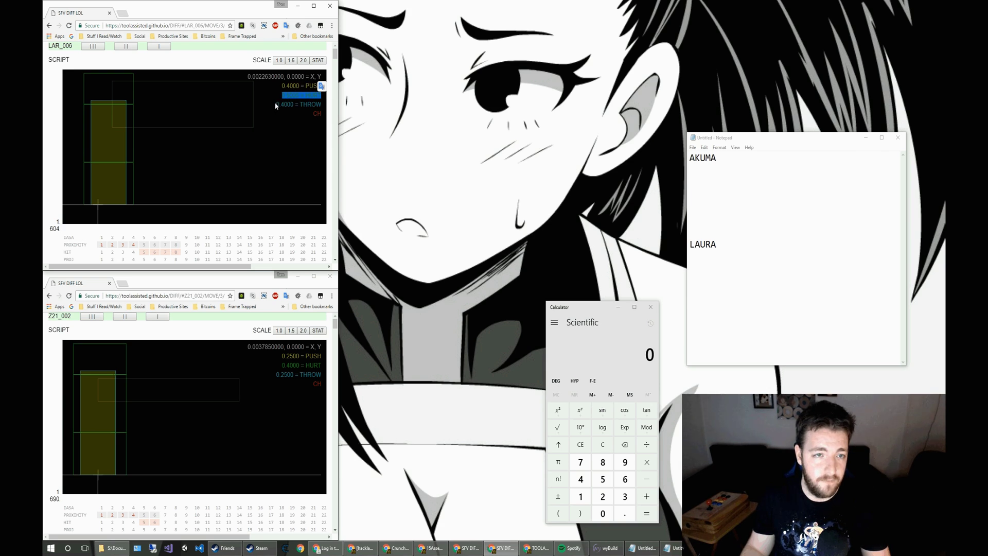
{"action": "double_click", "coordinate": [314, 113]}
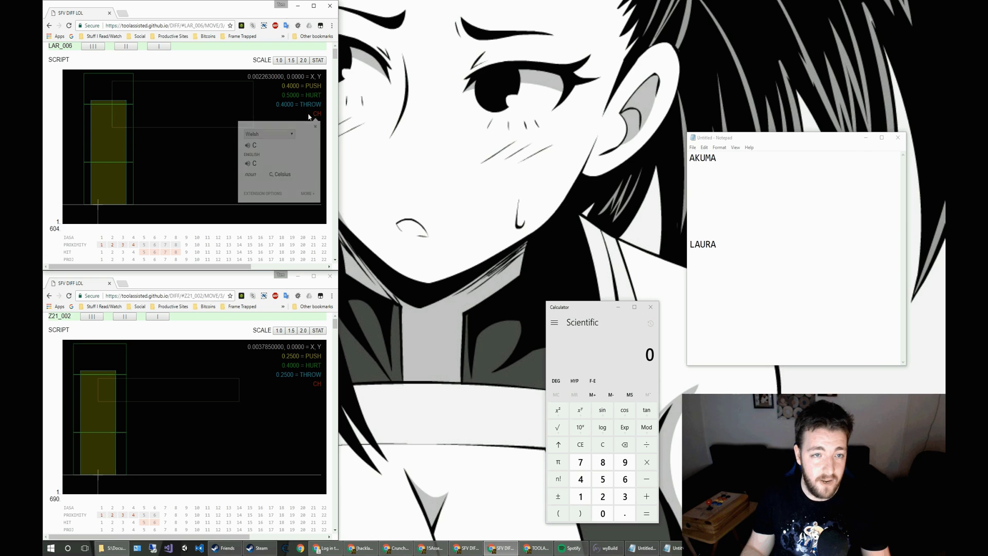
{"action": "left_click_drag", "start_coordinate": [300, 104], "coordinate": [318, 206]}
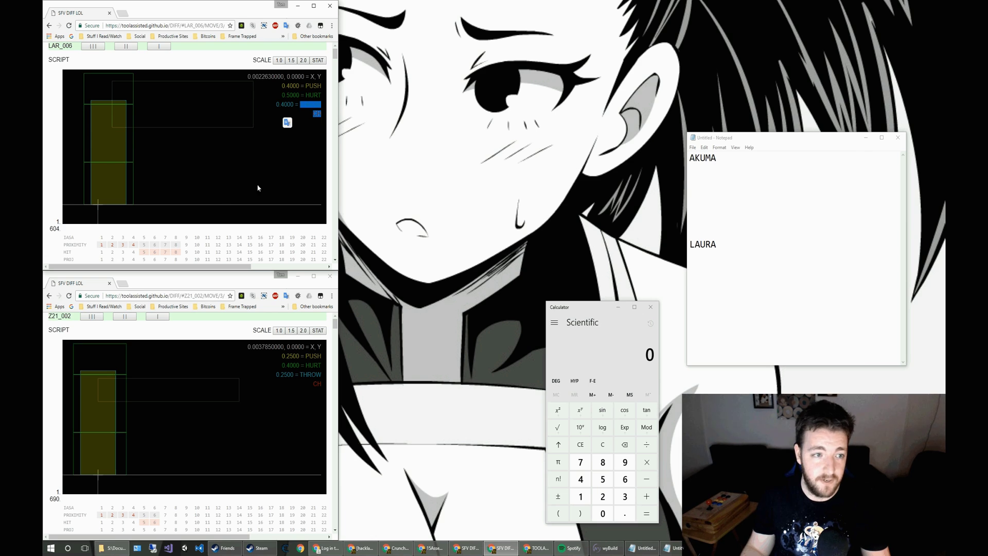
- Show frame 5 of Laura's move and examine its hit and X, Y position values
{"action": "left_click", "coordinate": [131, 253]}
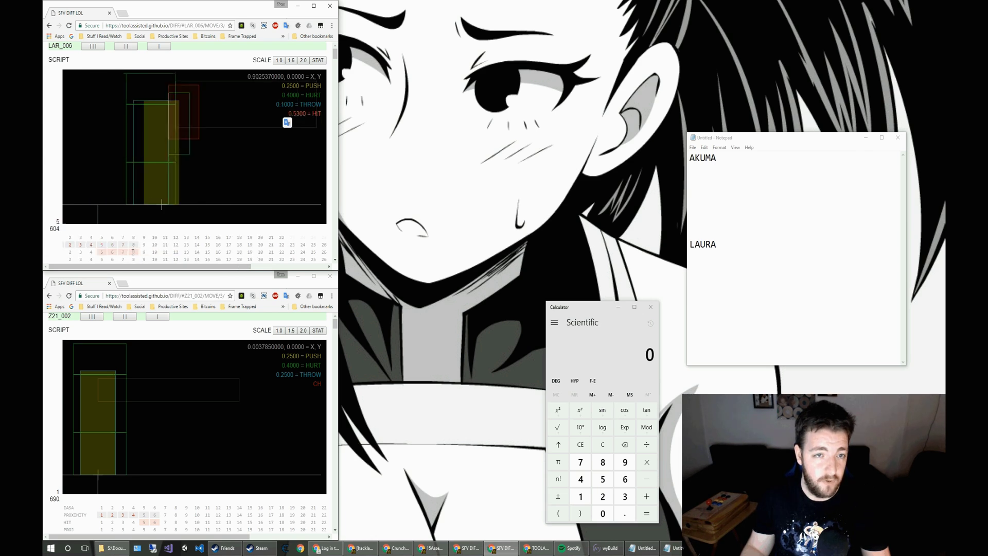
{"action": "double_click", "coordinate": [290, 113]}
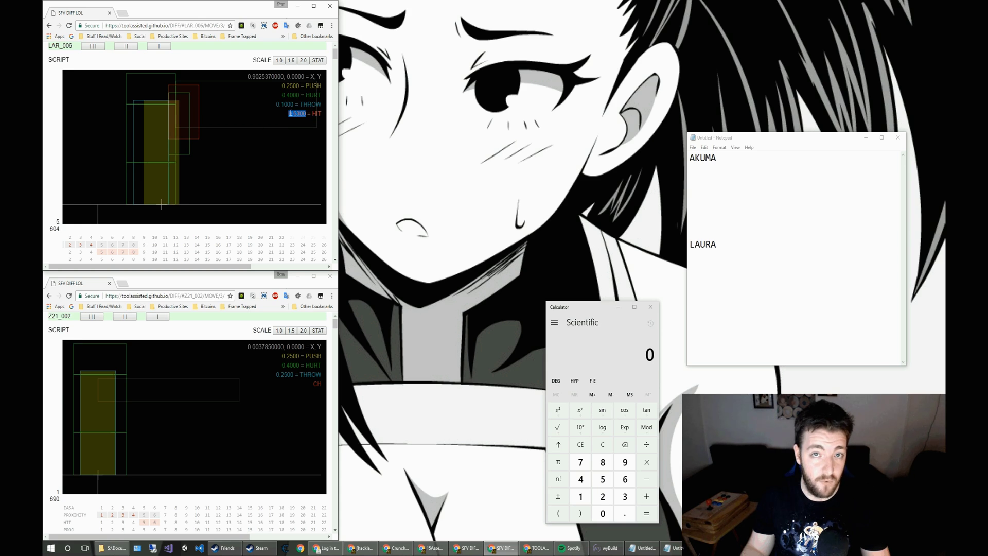
{"action": "left_click_drag", "start_coordinate": [248, 76], "coordinate": [321, 76]}
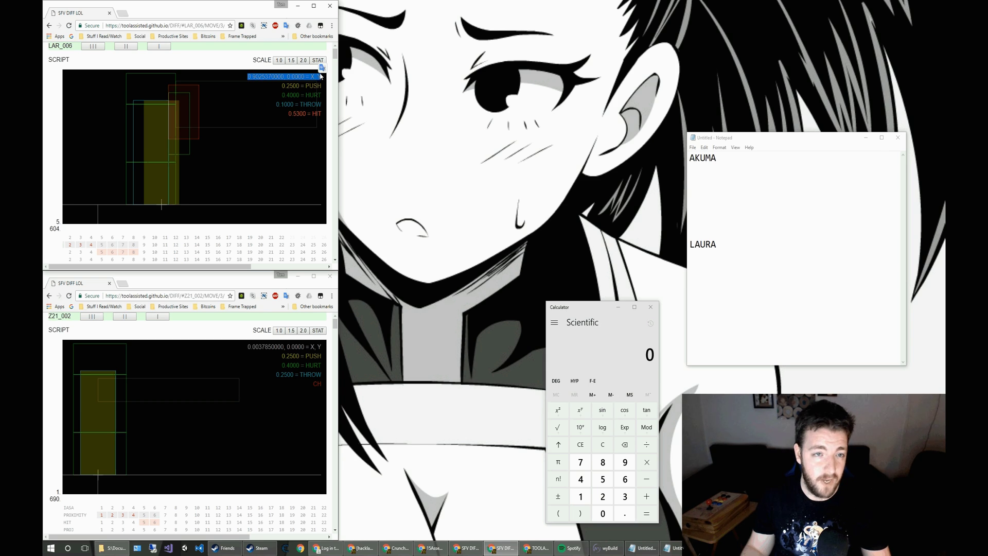
- Return Laura's move to frame 1 and compare the starting X positions of Laura and Akuma
{"action": "left_click", "coordinate": [197, 254]}
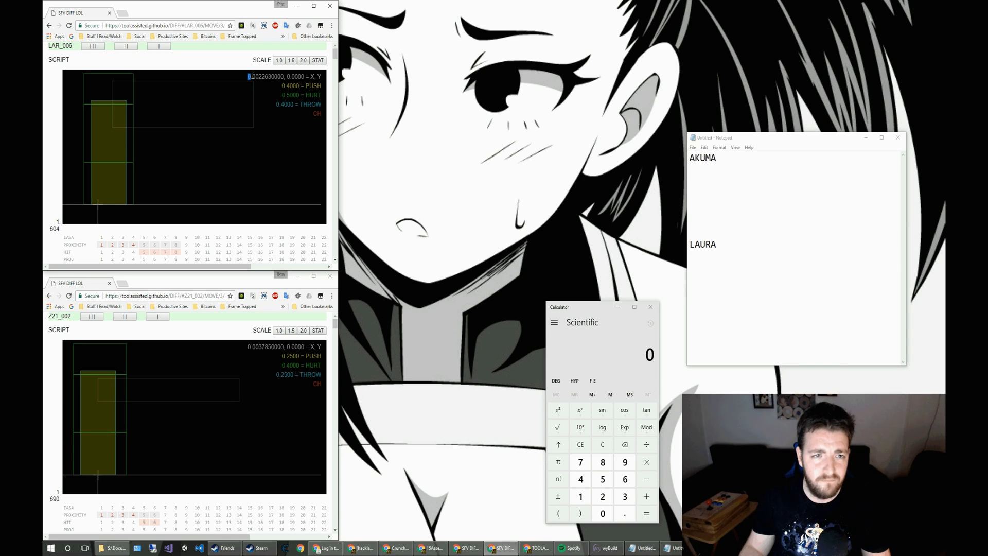
{"action": "mouse_move", "coordinate": [257, 76]}
{"action": "left_mouse_down"}
{"action": "mouse_move", "coordinate": [276, 77]}
{"action": "mouse_move", "coordinate": [260, 80]}
{"action": "left_mouse_up"}
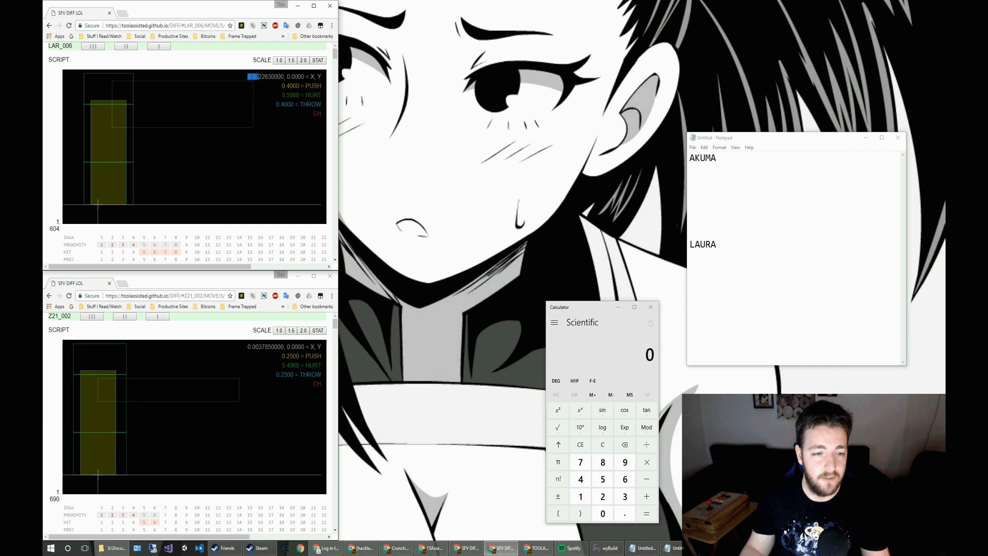
{"action": "left_click_drag", "start_coordinate": [247, 346], "coordinate": [261, 347]}
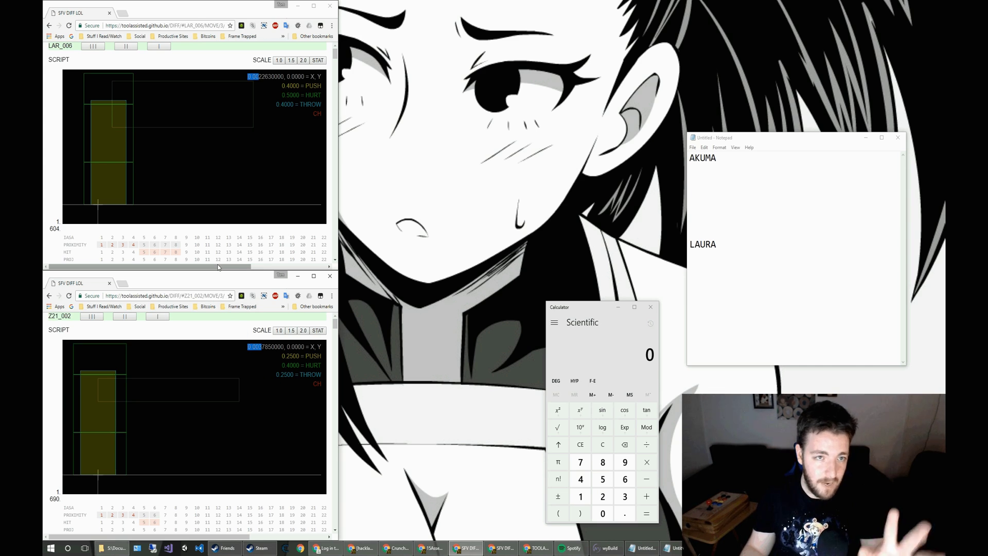
- Note 0.4 and 0.5 on separate lines under the LAURA heading
{"action": "left_click", "coordinate": [716, 244]}
{"action": "key", "text": "Return"}
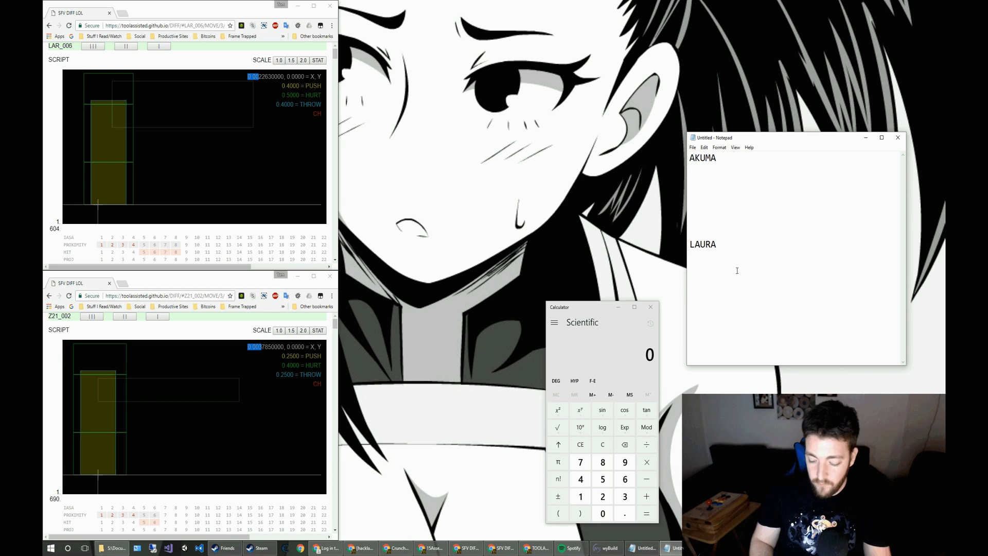
{"action": "type", "text": "0.4 "}
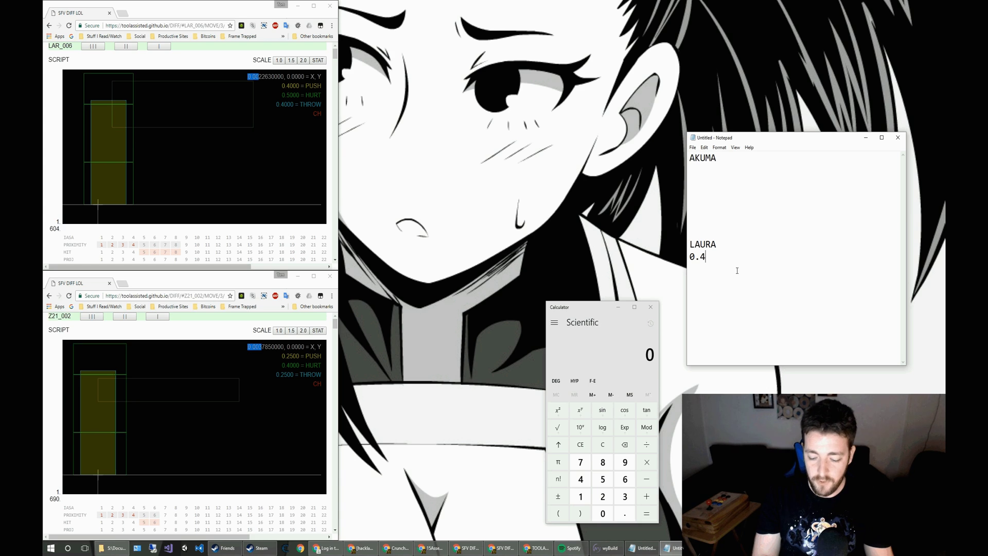
{"action": "type", "text": "0.5"}
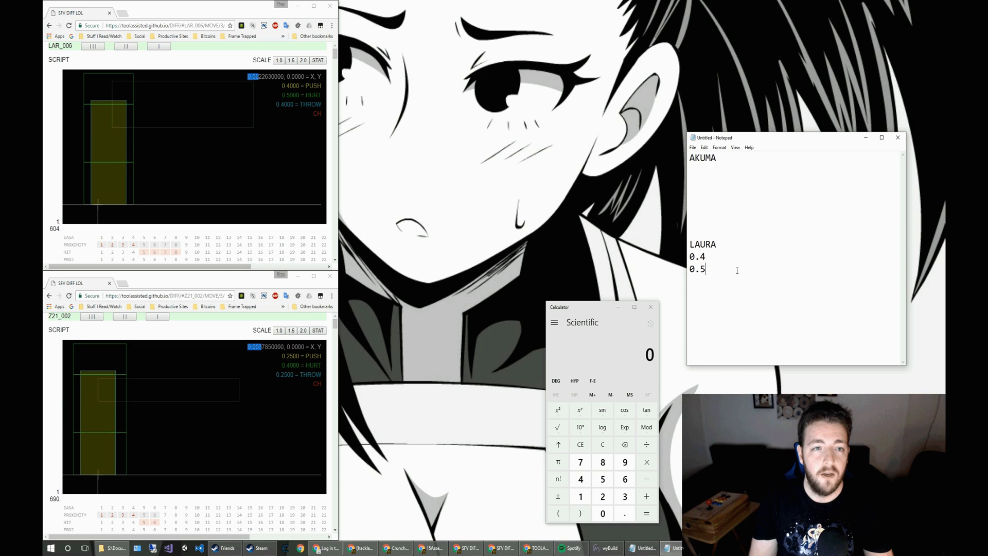
- Note 0.25 and "0.4 (Hurtbox)" on separate lines under the AKUMA heading
{"action": "key", "text": "Up"}
{"action": "key", "text": "Up"}
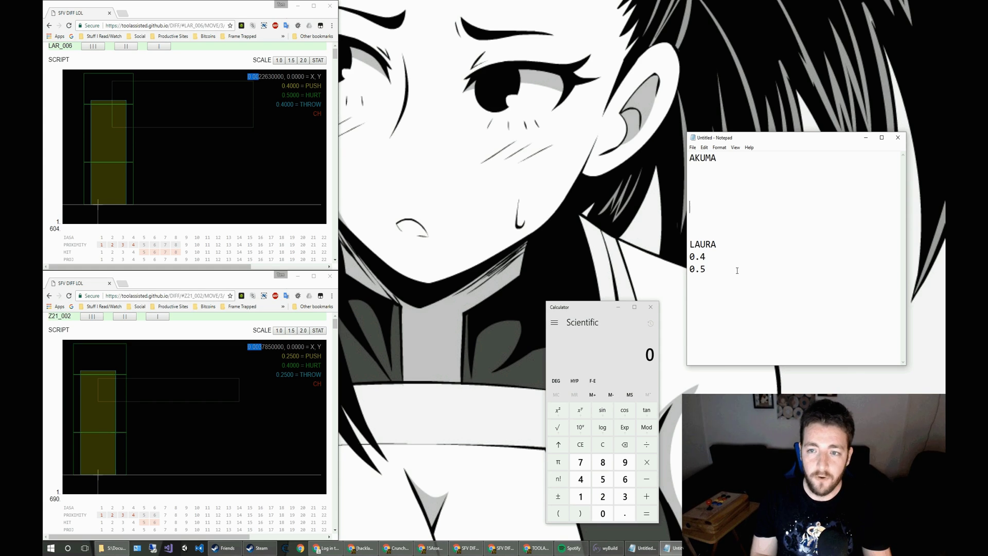
{"action": "key", "text": "Up"}
{"action": "key", "text": "Up"}
{"action": "key", "text": "Up"}
{"action": "type", "text": "0.25 "}
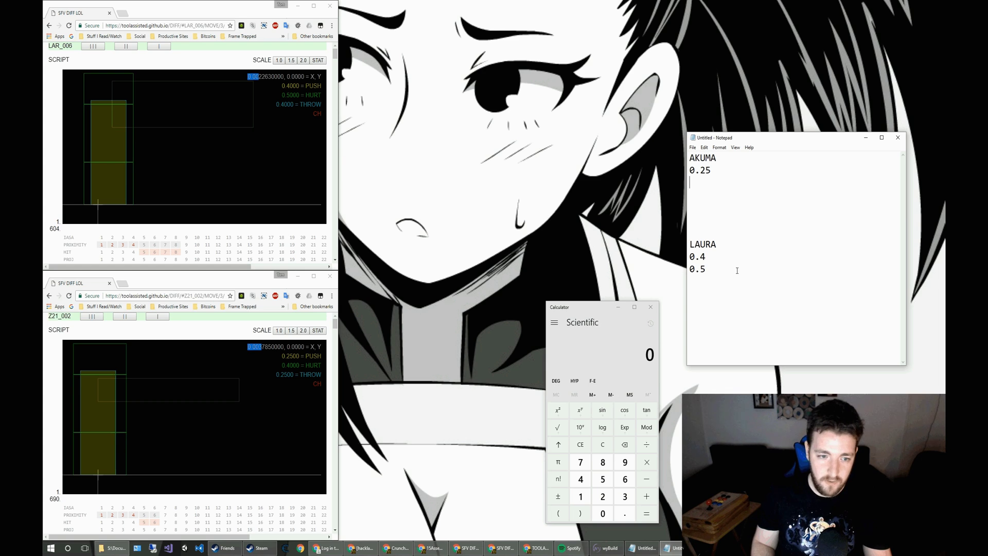
{"action": "type", "text": "0.4"}
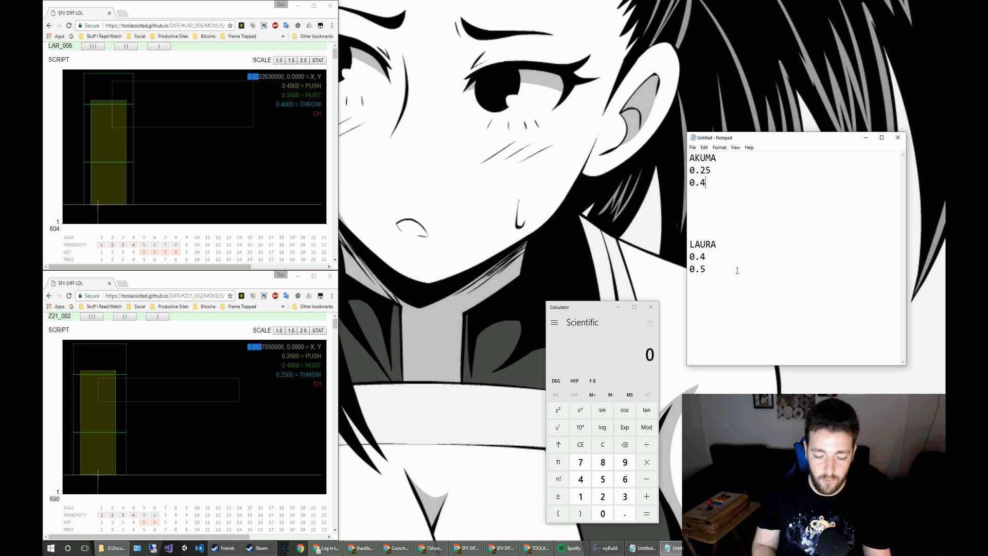
{"action": "type", "text": " (Hurtbox"}
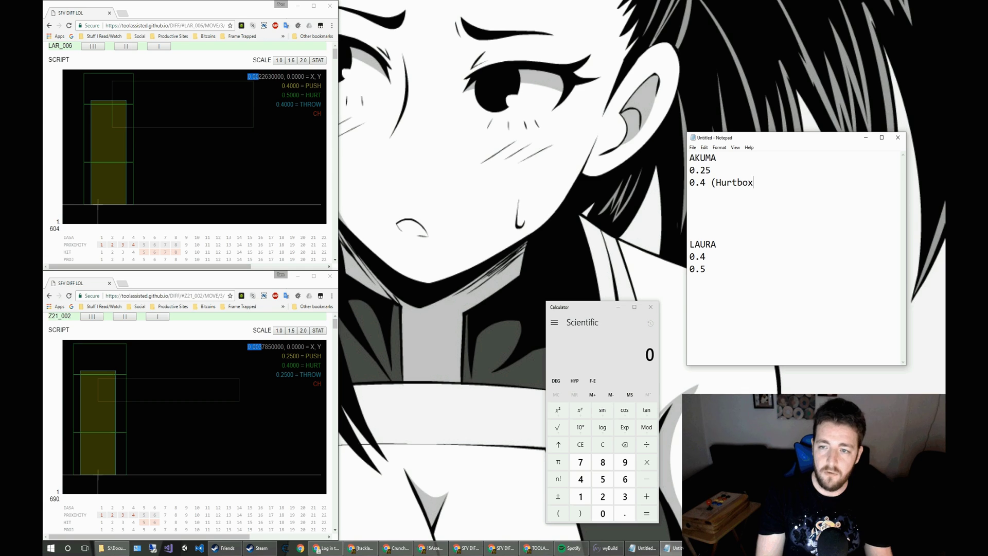
{"action": "type", "text": ")"}
- Label the 0.5 value under LAURA with "(Hurtbox)"
{"action": "key", "text": "Down"}
{"action": "key", "text": "Down"}
{"action": "key", "text": "Down"}
{"action": "key", "text": "Down"}
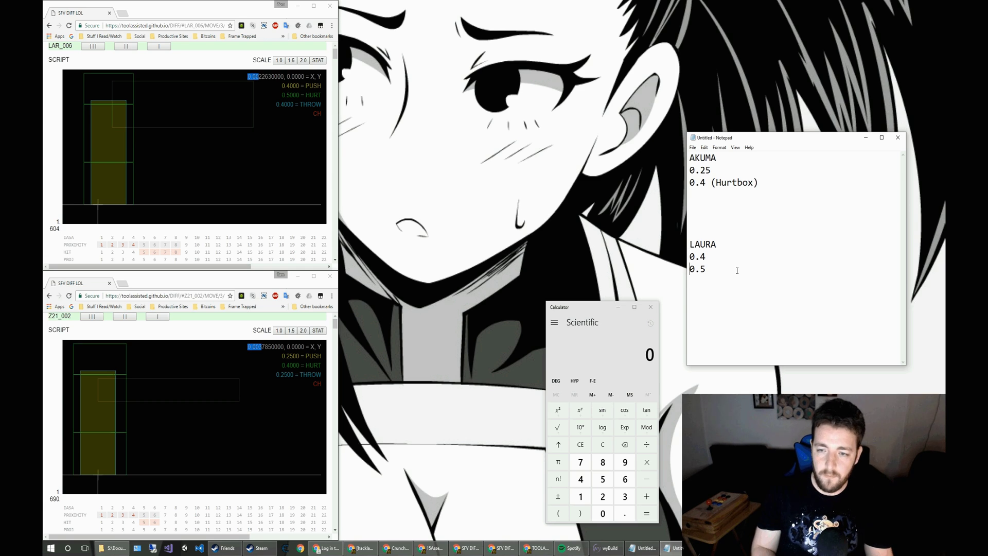
{"action": "key", "text": "End"}
{"action": "type", "text": "(Hurtbox"}
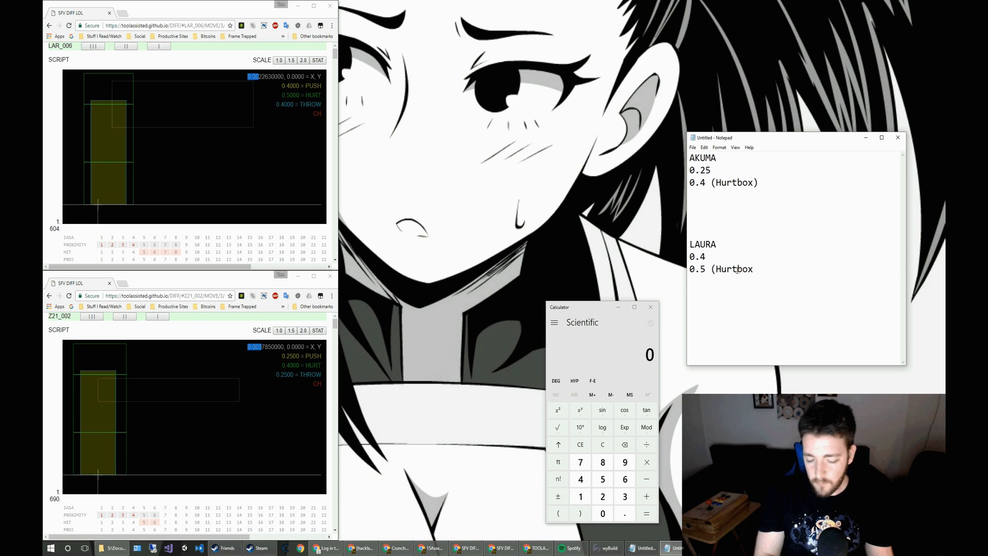
{"action": "type", "text": ")"}
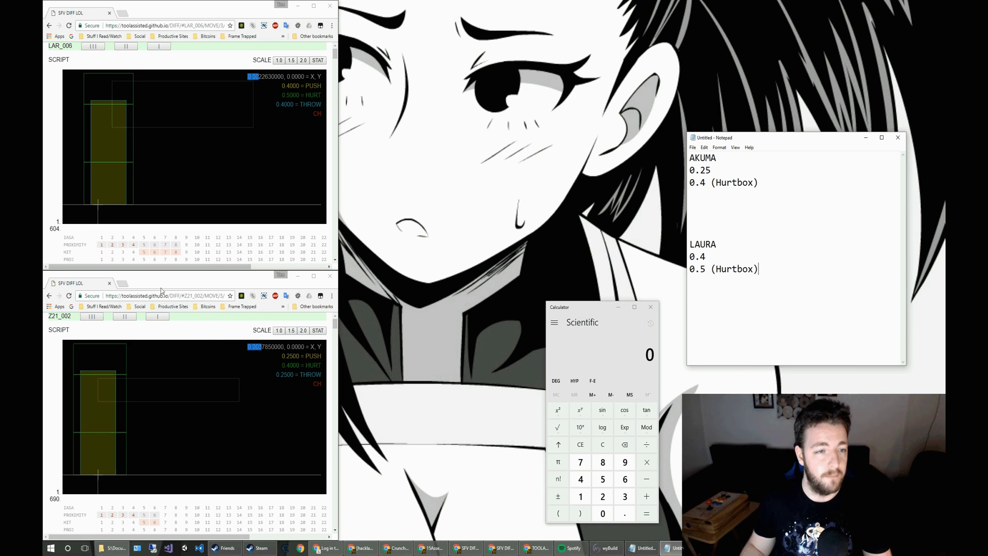
- Show frame 5 of Laura's move and highlight its hit value
{"action": "left_click", "coordinate": [190, 259]}
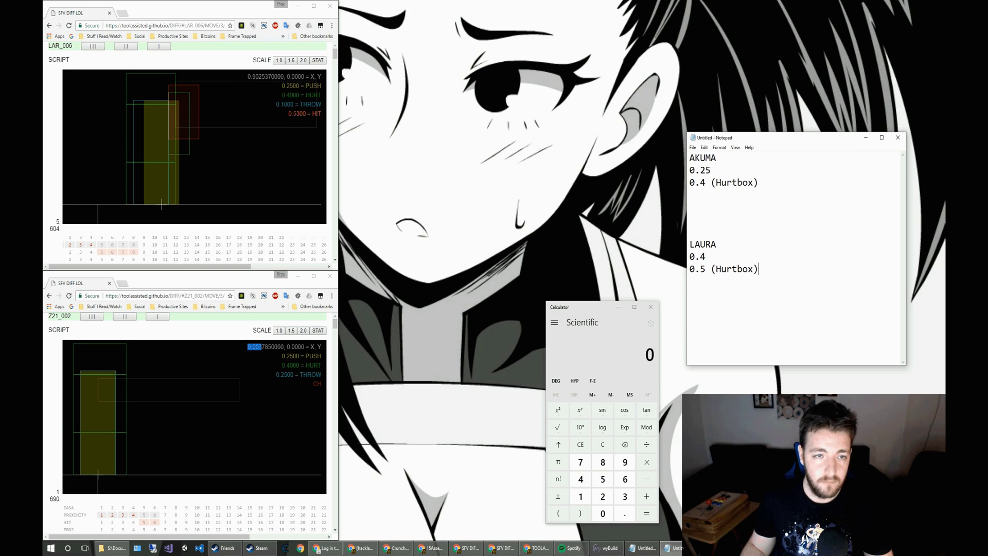
{"action": "left_click_drag", "start_coordinate": [291, 113], "coordinate": [306, 115]}
{"action": "left_click", "coordinate": [305, 115]}
{"action": "left_click_drag", "start_coordinate": [291, 113], "coordinate": [307, 113]}
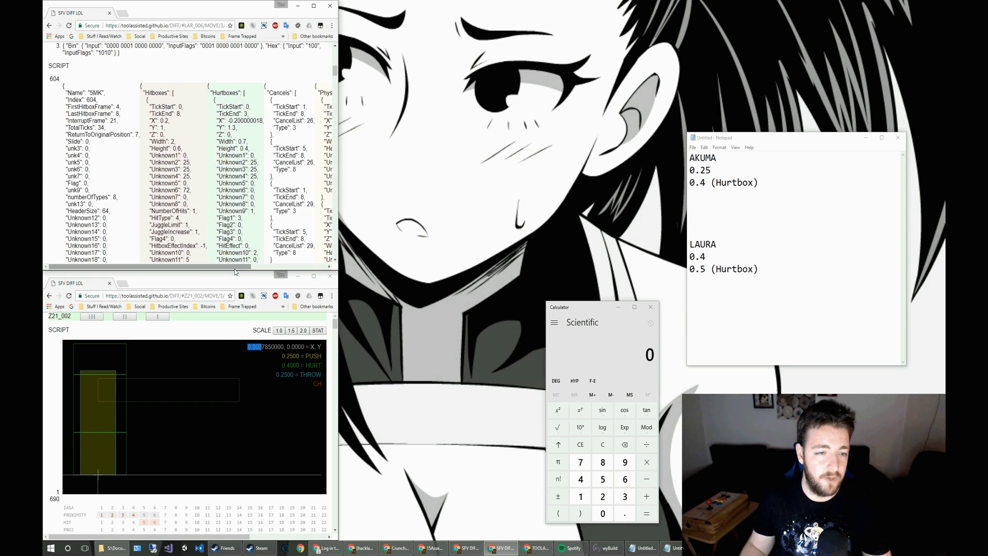
- Examine the Positions column in the raw script data of Laura's 5MK, and return to the hitbox display
{"action": "left_click_drag", "start_coordinate": [238, 266], "coordinate": [313, 266]}
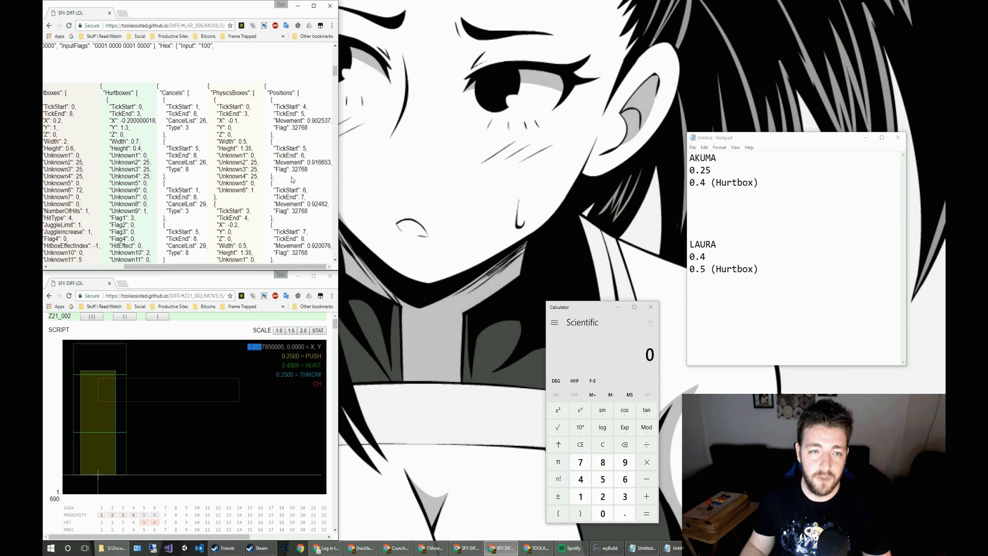
{"action": "scroll", "coordinate": [258, 154], "scroll_direction": "up", "scroll_amount": 5}
{"action": "scroll", "coordinate": [254, 268], "scroll_direction": "up", "scroll_amount": 1}
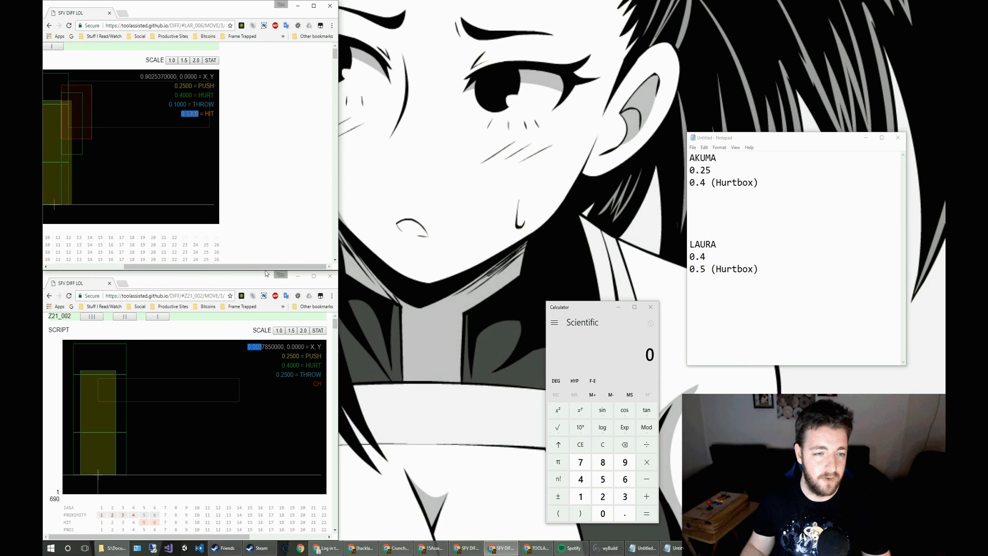
- Highlight Laura's X position on frame 5 and start an "MK Active Frames : 0.90" line below her hurtbox value
{"action": "left_click_drag", "start_coordinate": [254, 268], "coordinate": [176, 268]}
{"action": "left_click_drag", "start_coordinate": [247, 76], "coordinate": [275, 77]}
{"action": "left_click", "coordinate": [780, 289]}
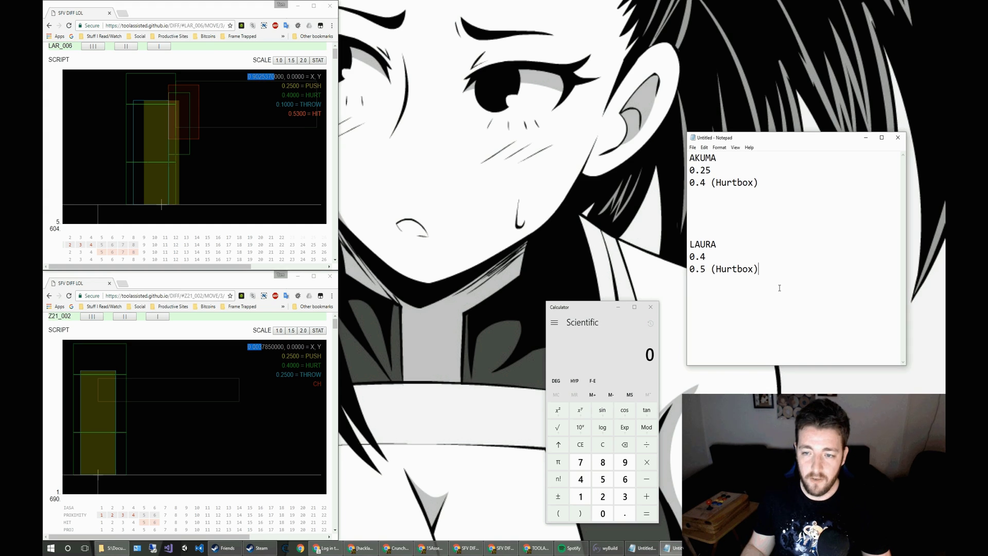
{"action": "key", "text": "Return"}
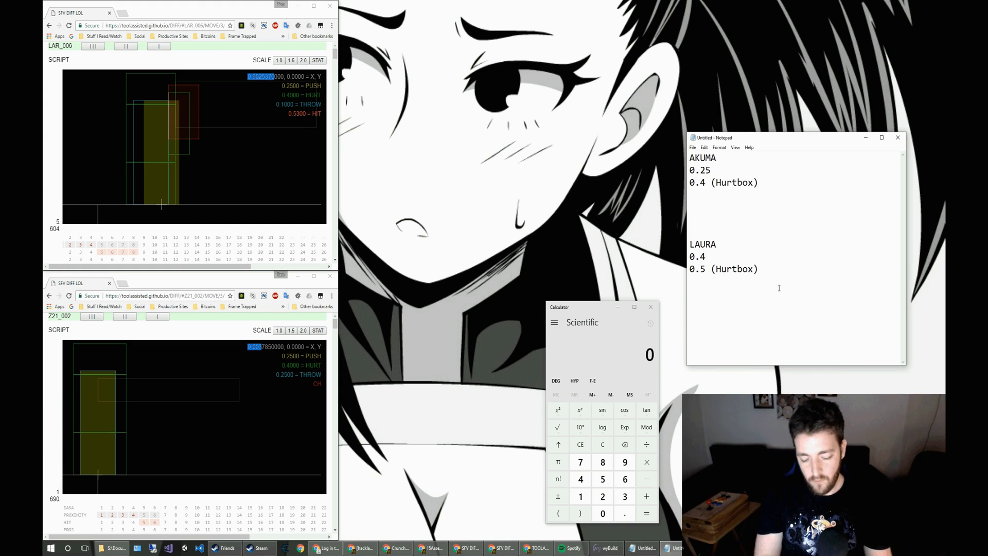
{"action": "type", "text": "MK Active "}
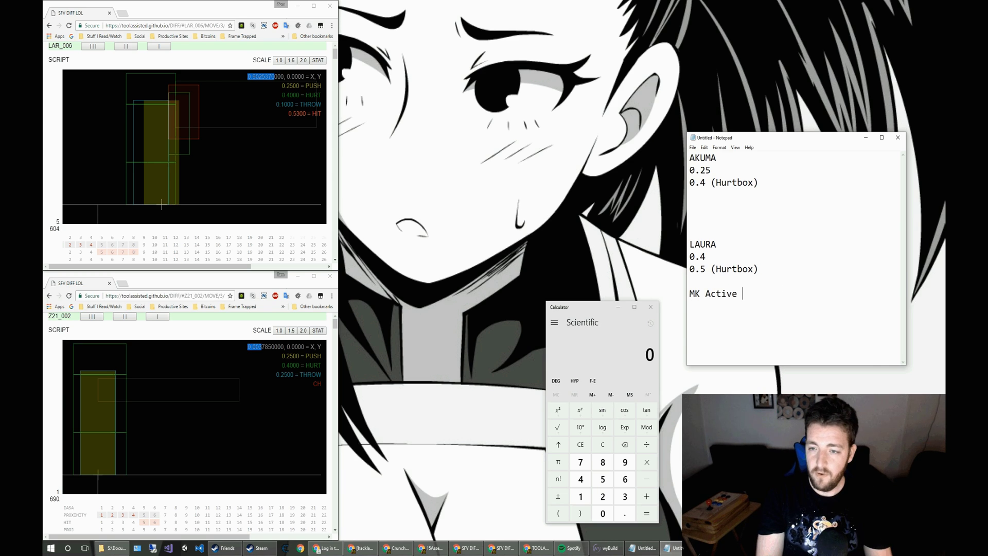
{"action": "type", "text": "Frames : 0.09"}
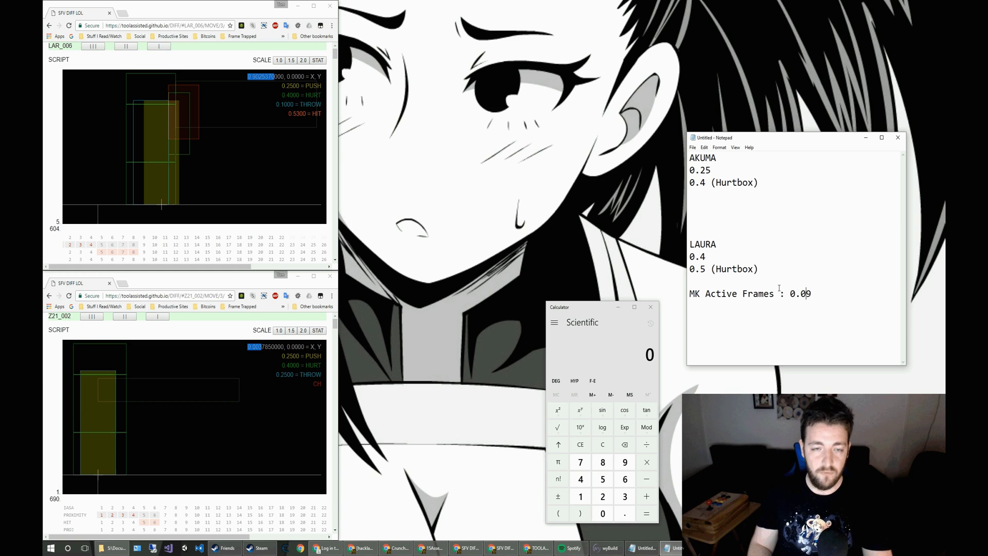
{"action": "key", "text": "BackSpace"}
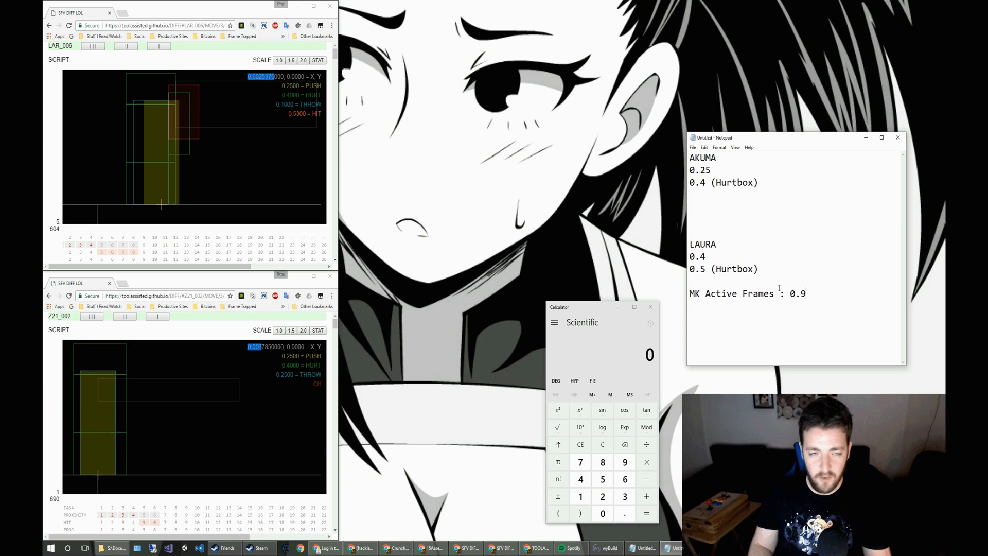
{"action": "type", "text": "02"}
{"action": "key", "text": "BackSpace"}
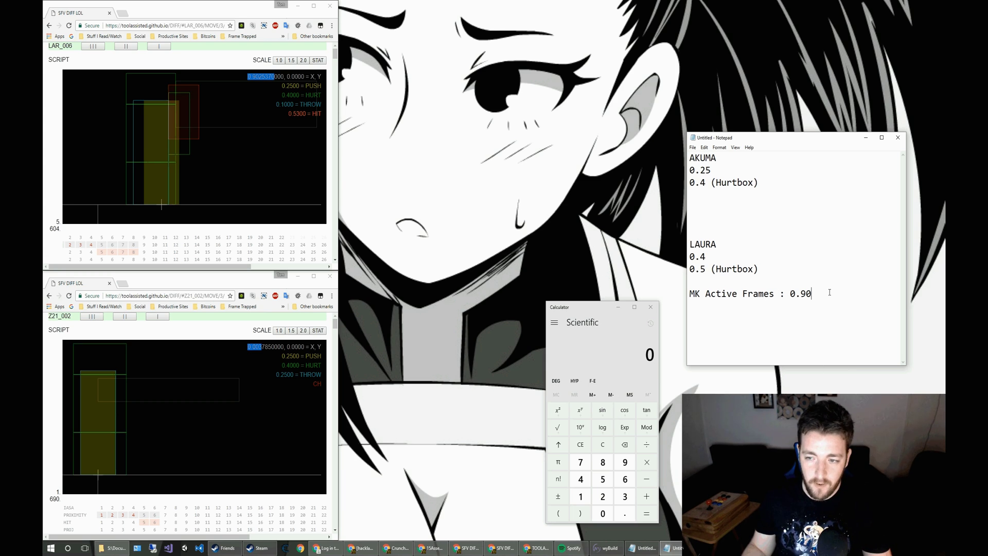
- Complete Laura's MK Active Frames line with the sum "+ 0.53 == 1.43"
{"action": "type", "text": "+ "}
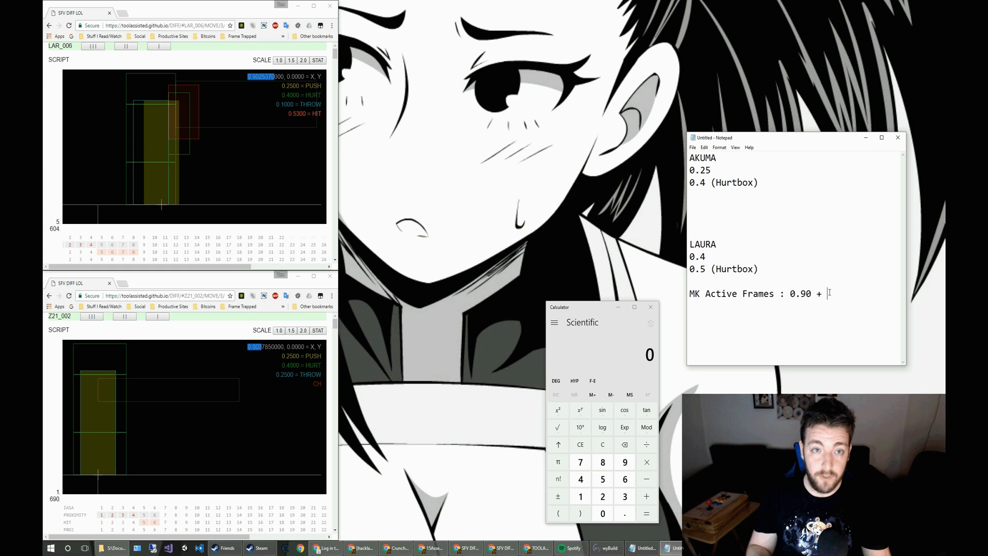
{"action": "type", "text": "0.53"}
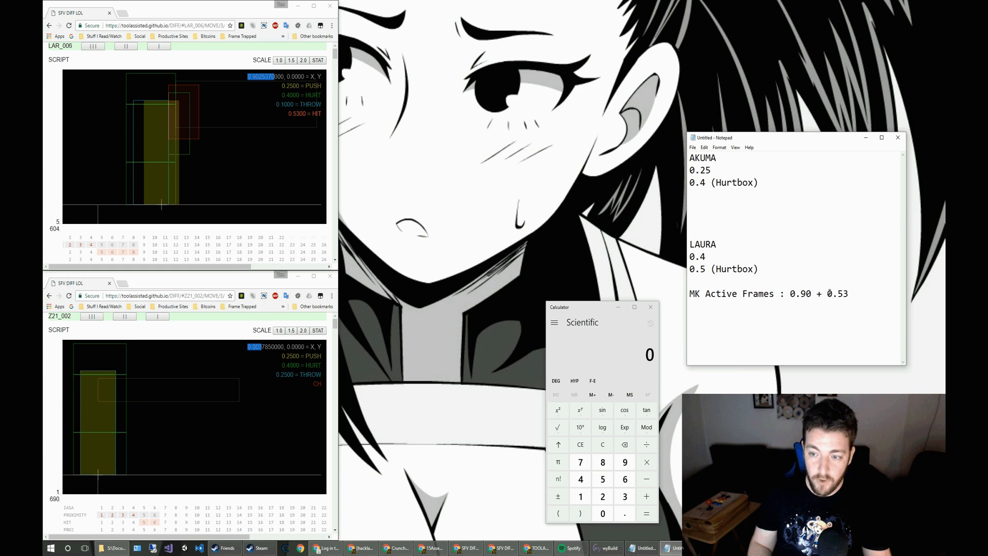
{"action": "type", "text": " =="}
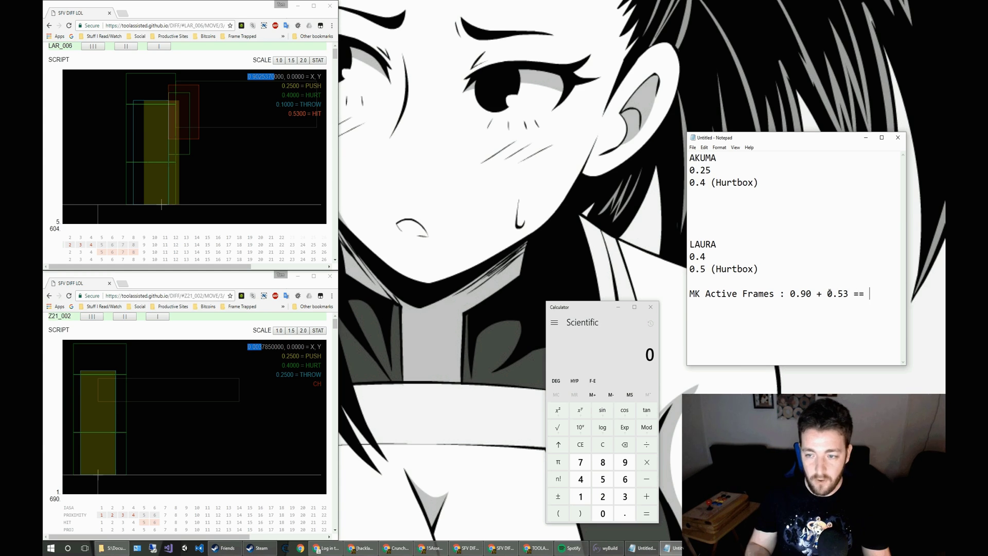
{"action": "type", "text": " 1.43"}
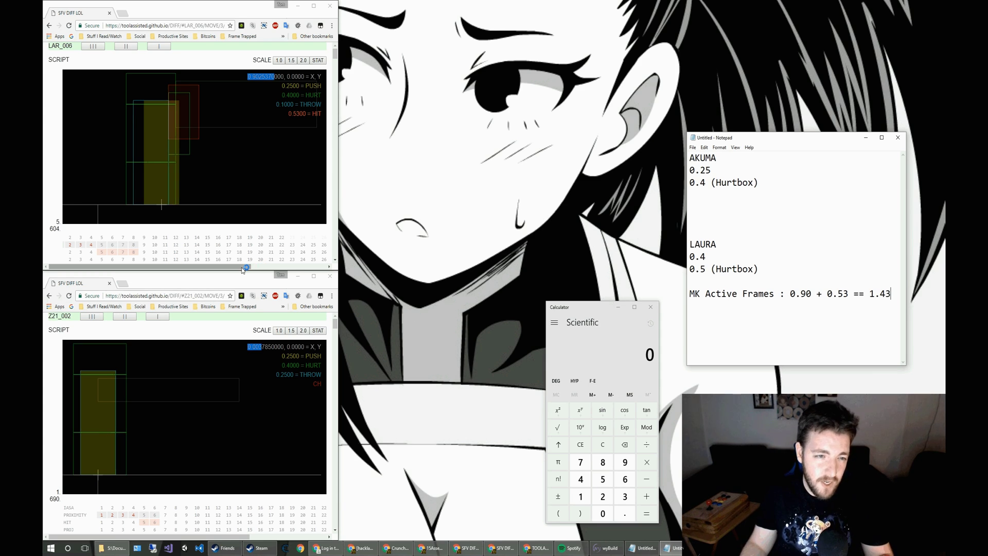
- Advance Laura's move to frame 7 and note "(1.45)" on the line below her MK Active Frames sum
{"action": "key", "text": "Right"}
{"action": "key", "text": "Right"}
{"action": "key", "text": "Right"}
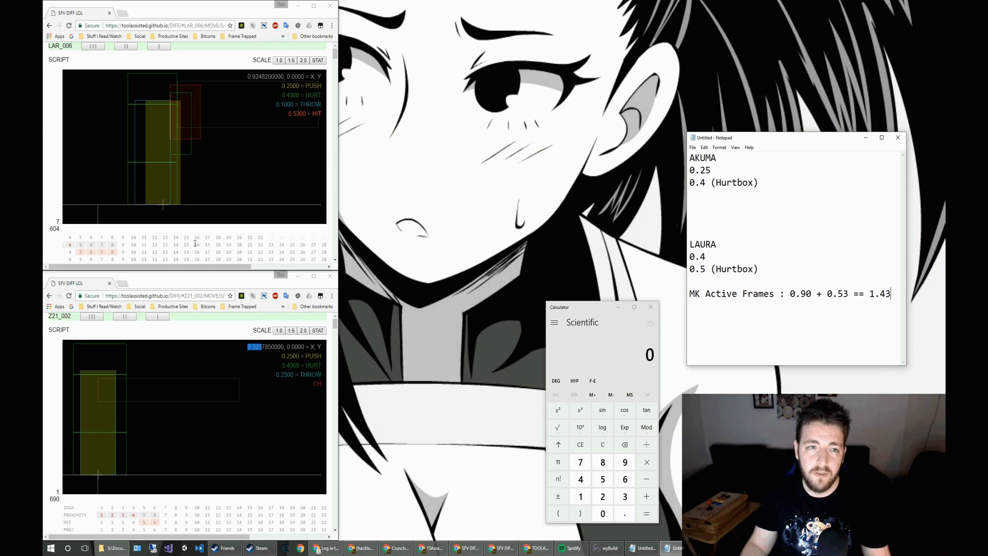
{"action": "key", "text": "Left"}
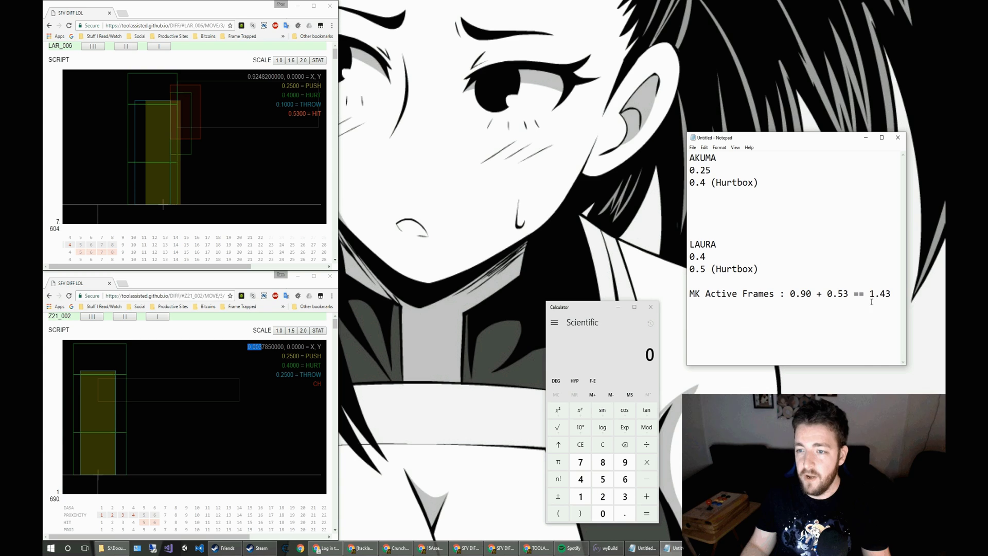
{"action": "key", "text": "Return"}
{"action": "type", "text": "("}
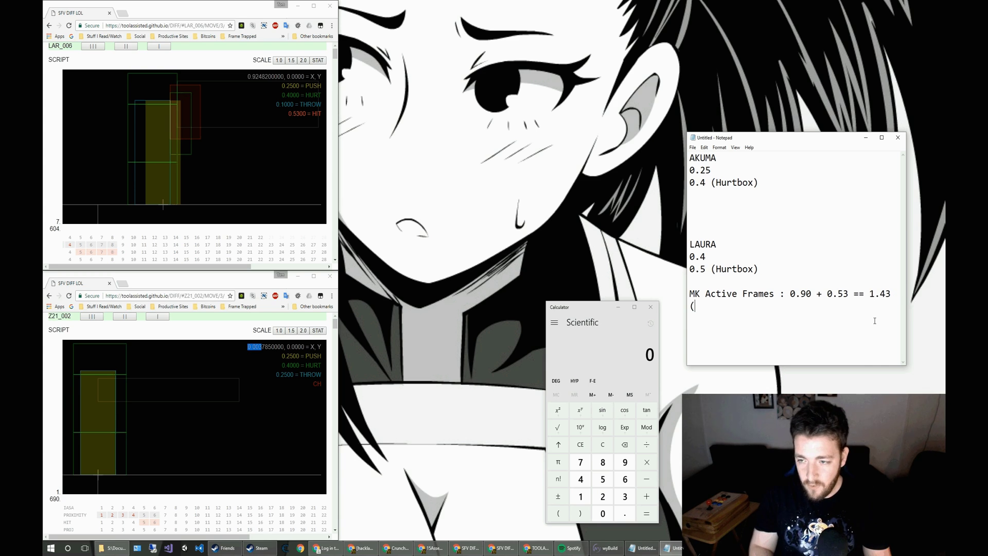
{"action": "type", "text": "1."}
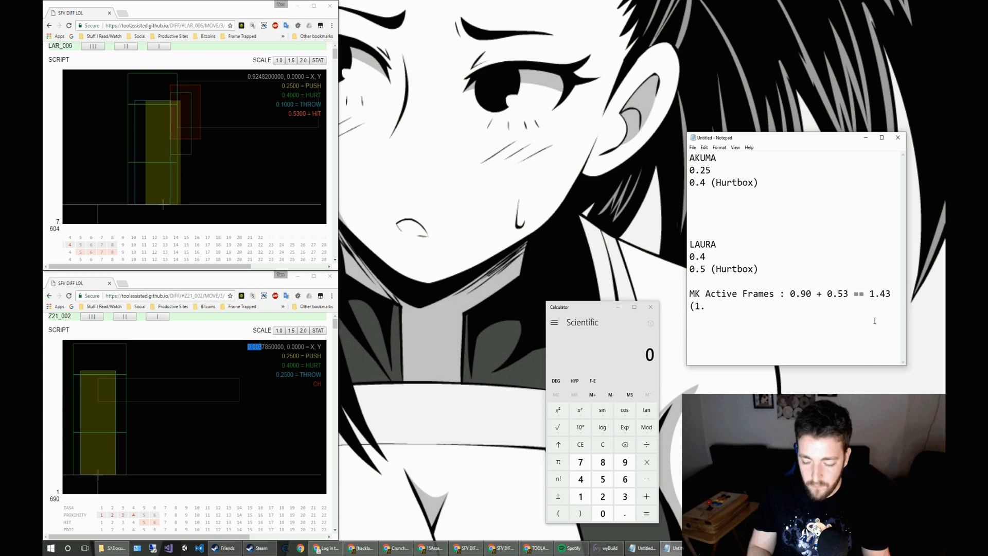
{"action": "type", "text": "45)"}
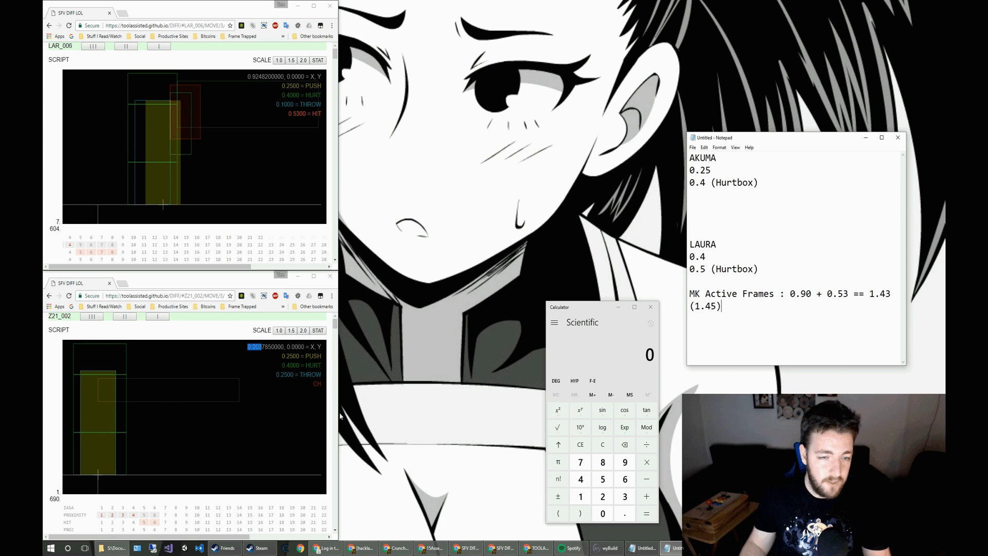
- Advance Akuma's move to frame 5 in his hitbox display
{"action": "left_click", "coordinate": [193, 417]}
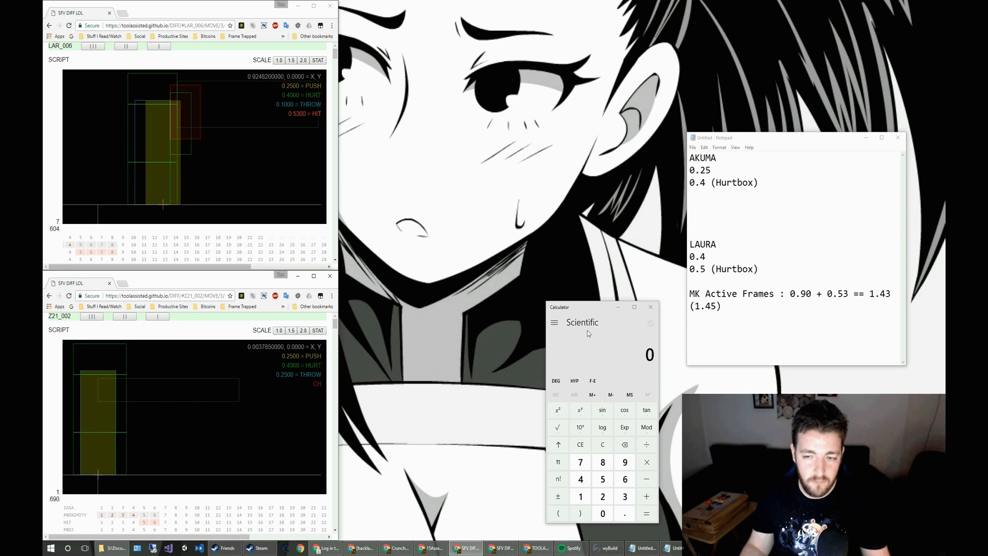
{"action": "left_click", "coordinate": [742, 182]}
{"action": "left_click", "coordinate": [810, 211]}
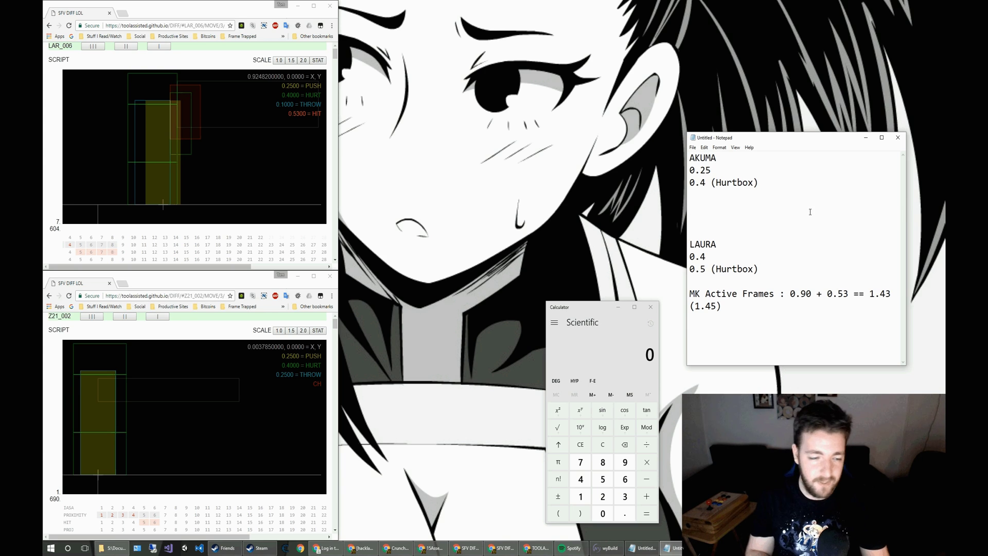
{"action": "scroll", "coordinate": [238, 522], "scroll_direction": "down", "scroll_amount": 1}
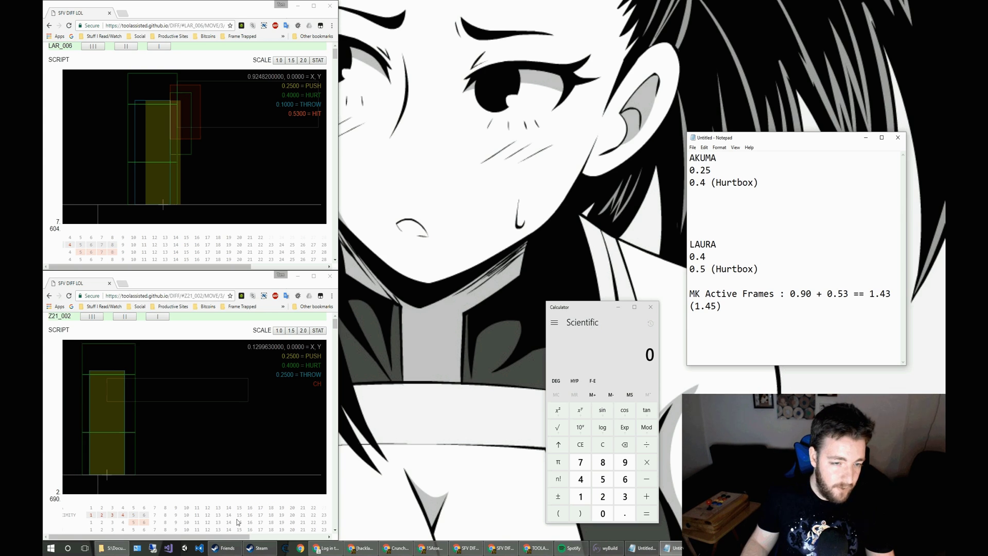
{"action": "scroll", "coordinate": [238, 522], "scroll_direction": "down", "scroll_amount": 2}
{"action": "scroll", "coordinate": [239, 522], "scroll_direction": "down", "scroll_amount": 1}
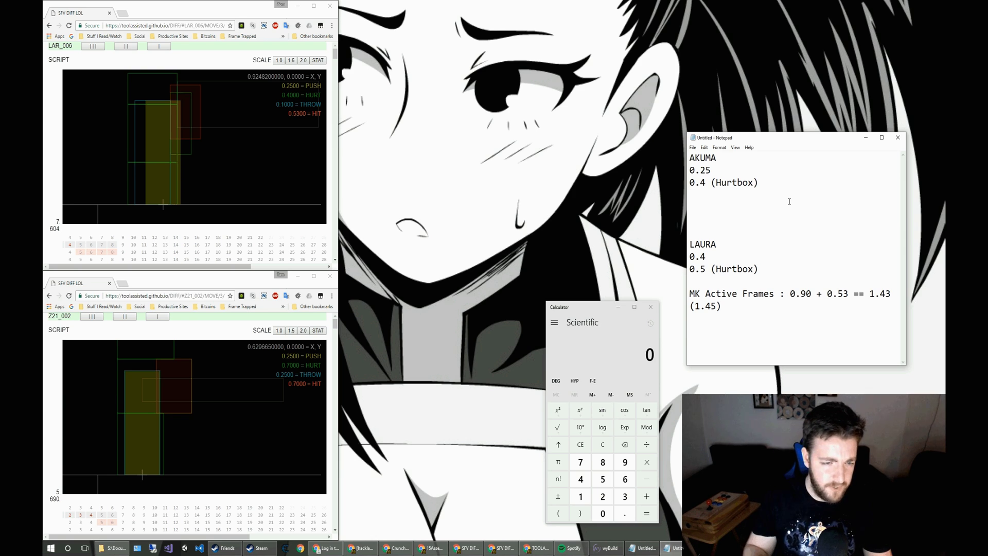
- Write the sum "0.62 + 0.7 == 1.3" below Akuma's hurtbox value, leaving a blank line between them
{"action": "type", "text": "0.62"}
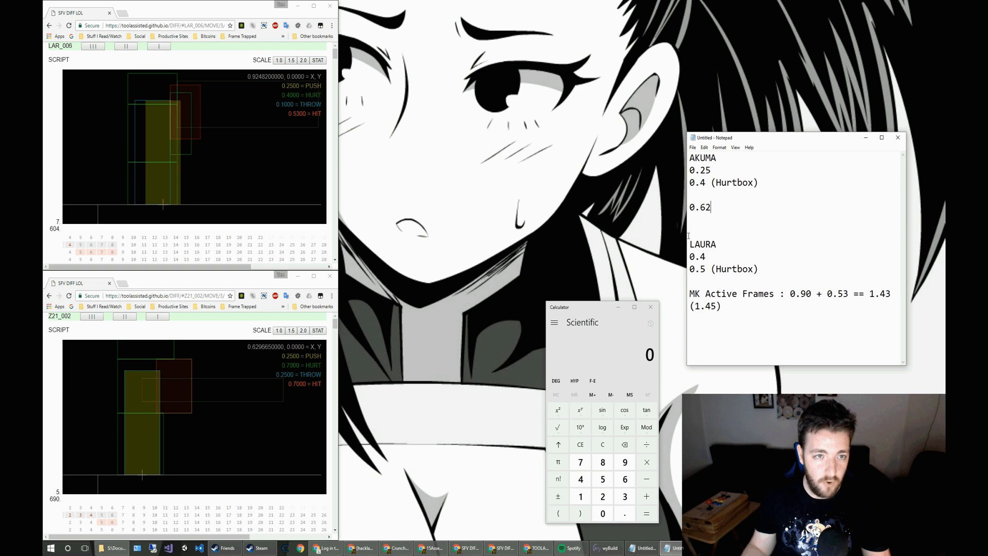
{"action": "type", "text": "+ "}
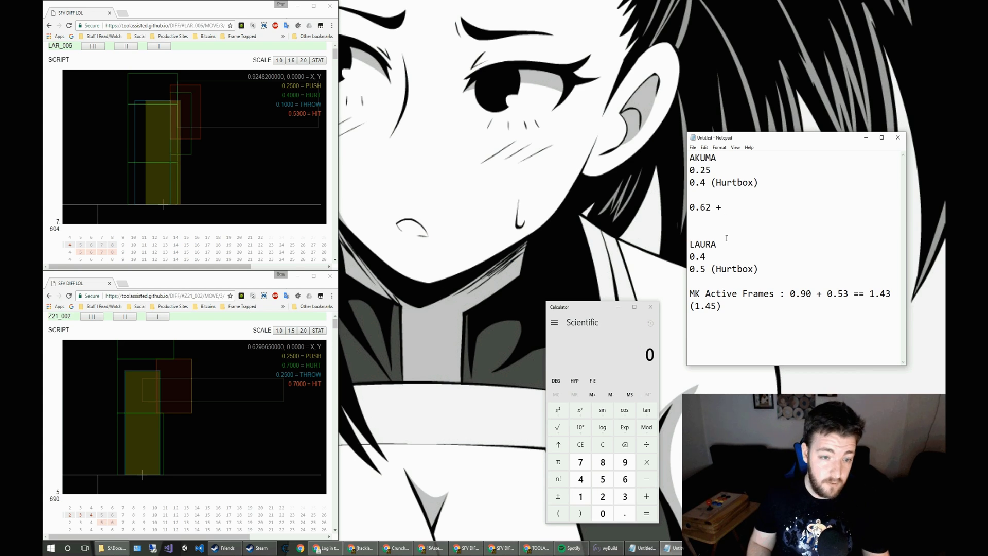
{"action": "type", "text": "0.7"}
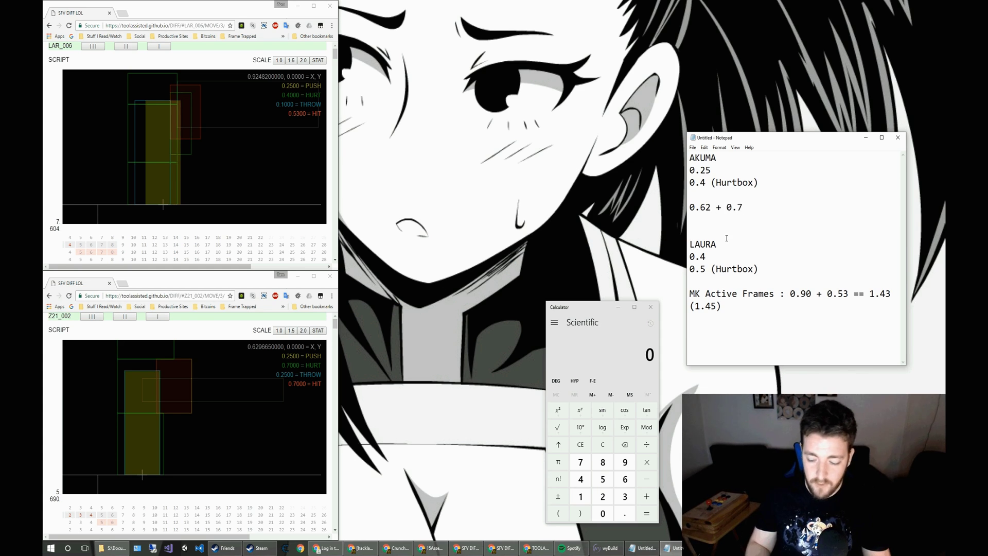
{"action": "type", "text": " ="}
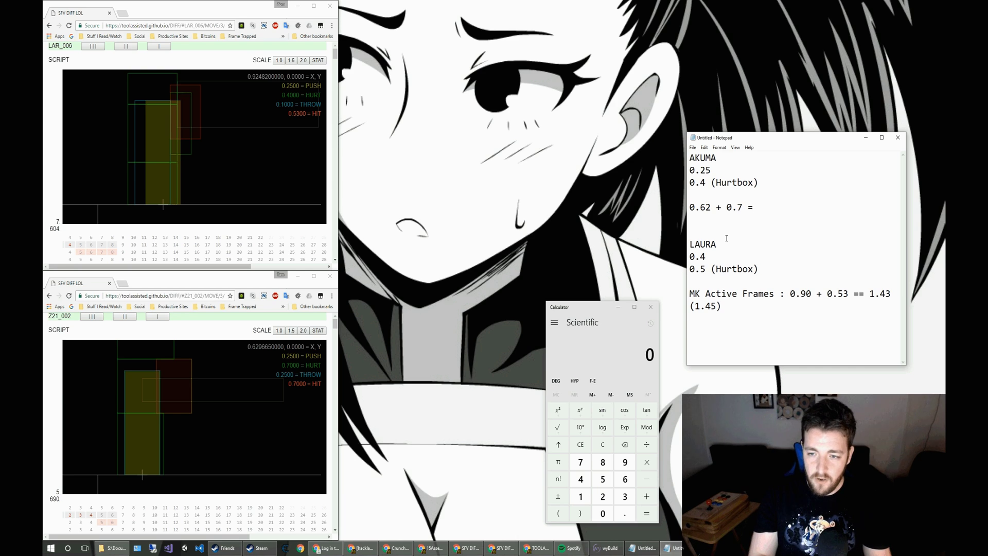
{"action": "key", "text": "BackSpace"}
{"action": "type", "text": "="}
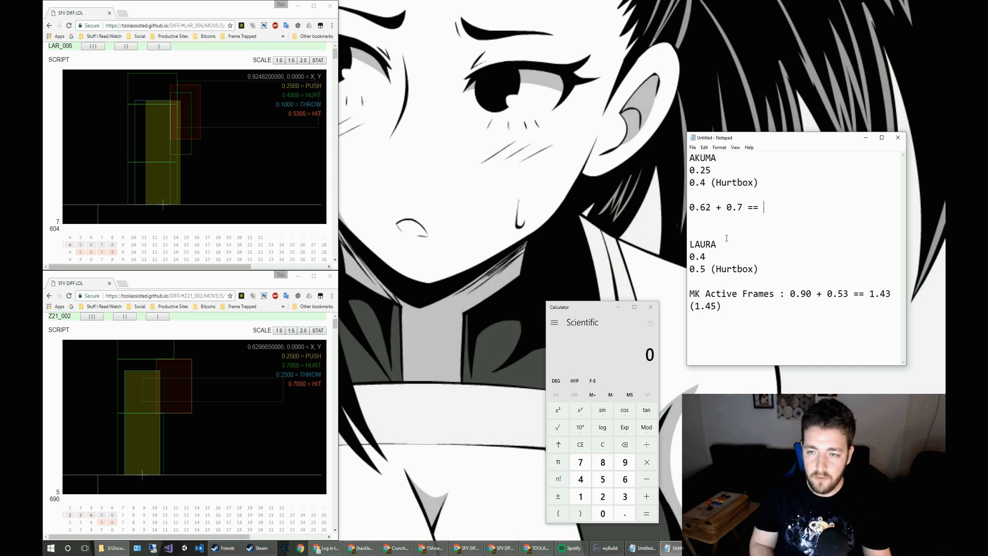
{"action": "type", "text": " 1."}
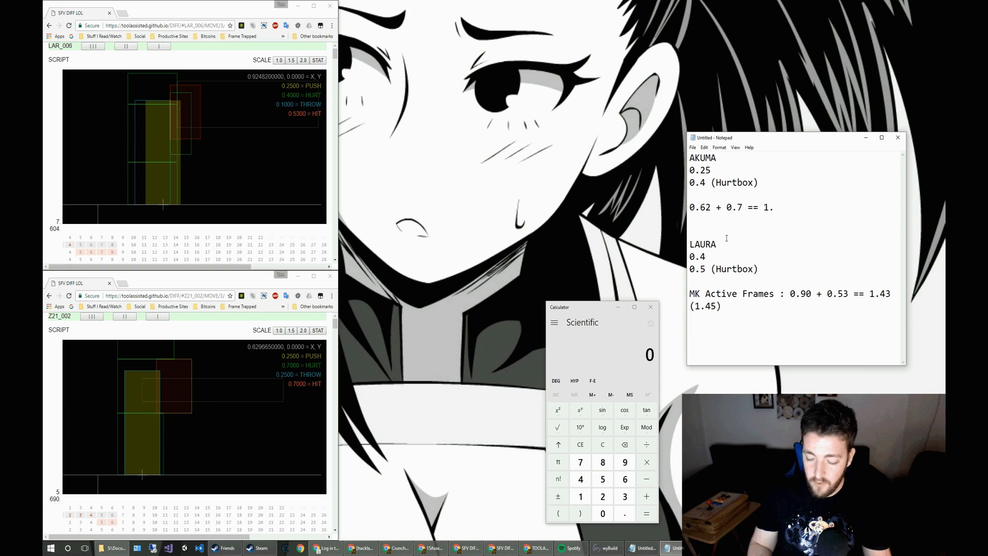
{"action": "type", "text": "3"}
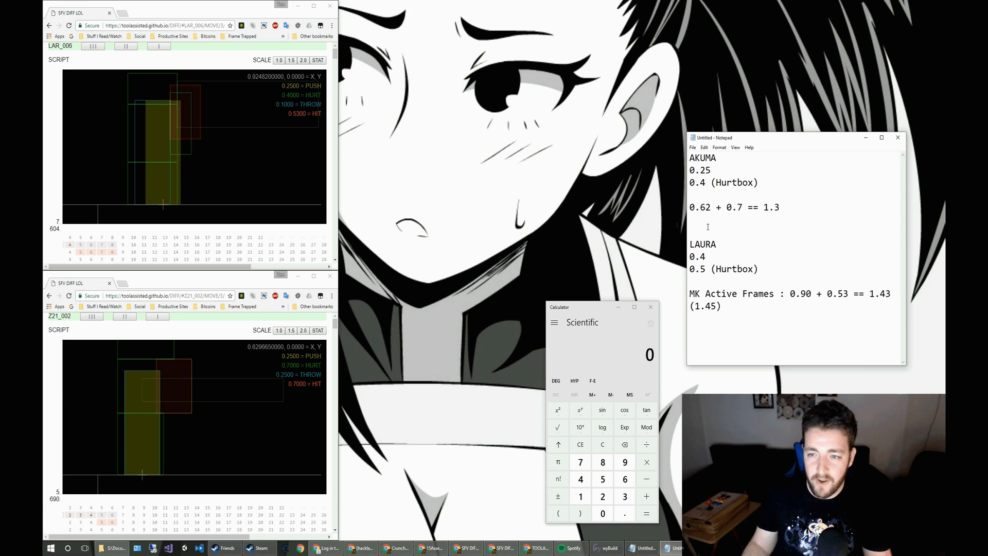
- Correct Akuma's sum to read "0.63 + 0.7 == 1.33"
{"action": "left_click", "coordinate": [714, 206]}
{"action": "key", "text": "BackSpace"}
{"action": "type", "text": "3"}
{"action": "left_click", "coordinate": [804, 213]}
{"action": "type", "text": "3"}
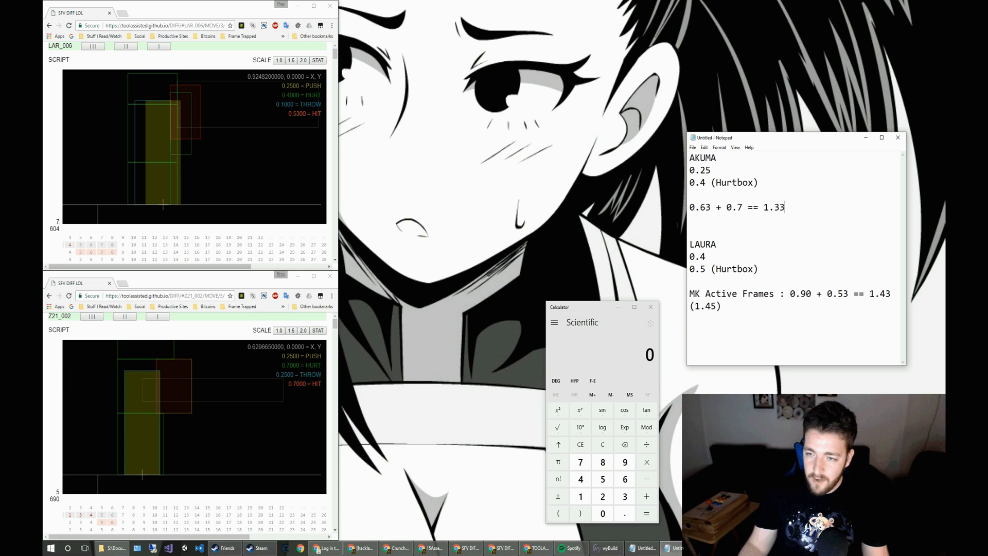
- Highlight Akuma's range total, then compare his hurtbox value with Laura's in the notes
{"action": "left_click_drag", "start_coordinate": [786, 207], "coordinate": [763, 207]}
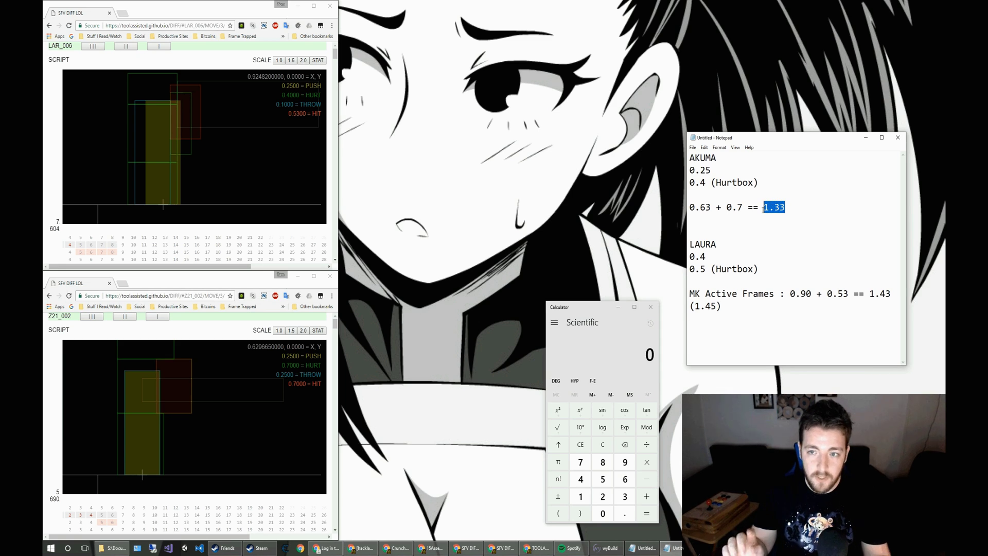
{"action": "left_click_drag", "start_coordinate": [705, 183], "coordinate": [690, 182]}
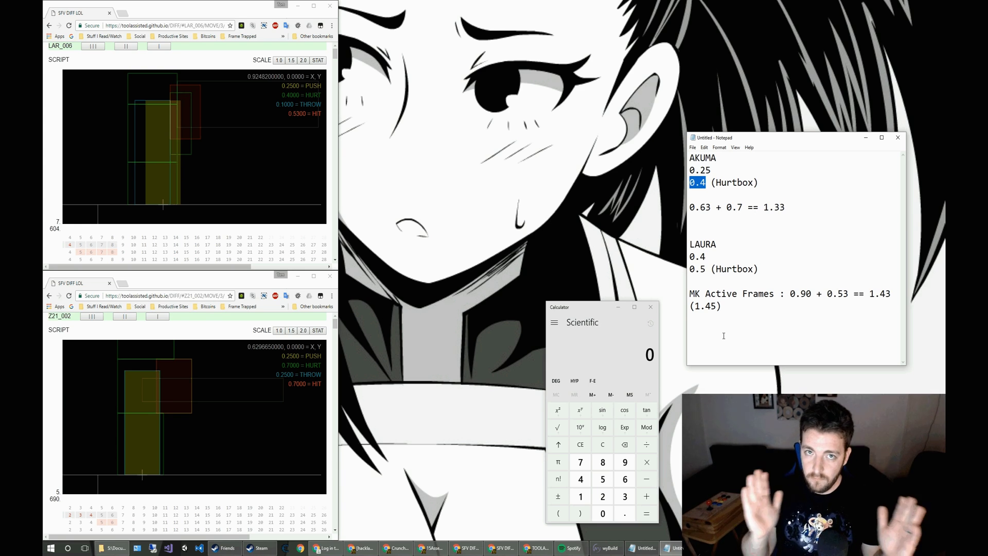
{"action": "left_click", "coordinate": [706, 182]}
{"action": "left_click_drag", "start_coordinate": [707, 182], "coordinate": [690, 183]}
{"action": "left_click", "coordinate": [700, 183]}
{"action": "left_click", "coordinate": [705, 268]}
{"action": "left_click_drag", "start_coordinate": [706, 269], "coordinate": [690, 269]}
- Write the subtraction of Akuma's range from Laura's, 1.43 - 1.33, on a new line below Laura's notes
{"action": "left_click", "coordinate": [762, 362]}
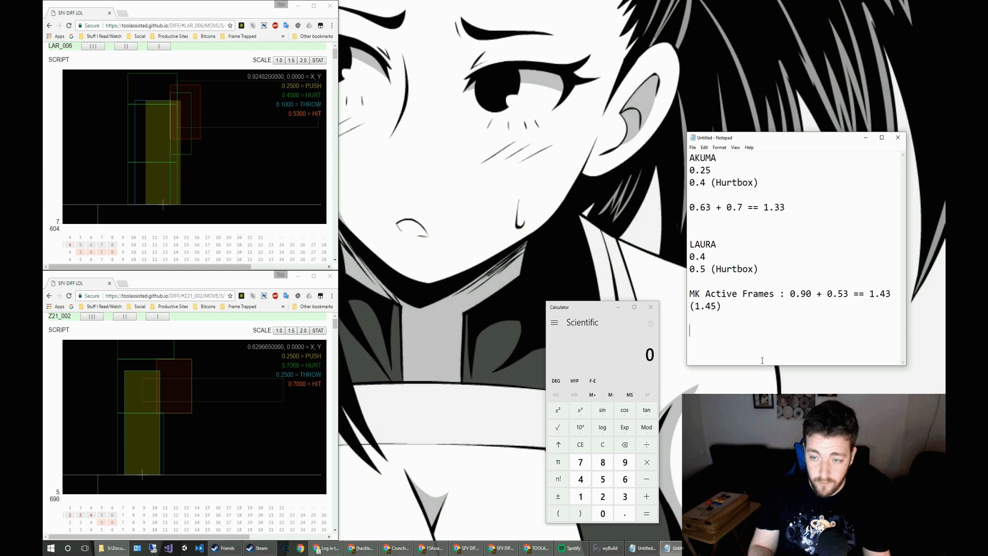
{"action": "type", "text": "1.33"}
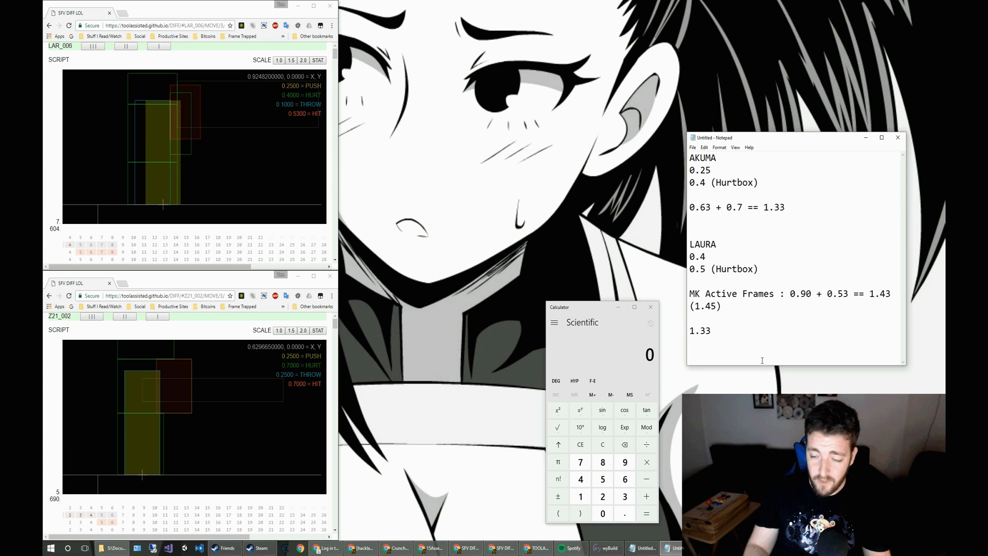
{"action": "type", "text": " -"}
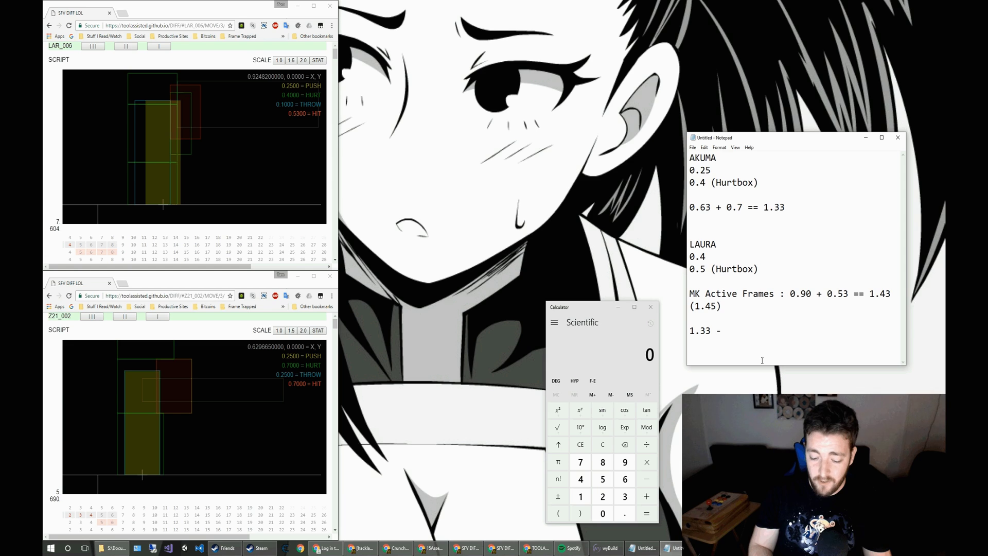
{"action": "key", "text": "BackSpace"}
{"action": "key", "text": "BackSpace"}
{"action": "key", "text": "BackSpace"}
{"action": "key", "text": "BackSpace"}
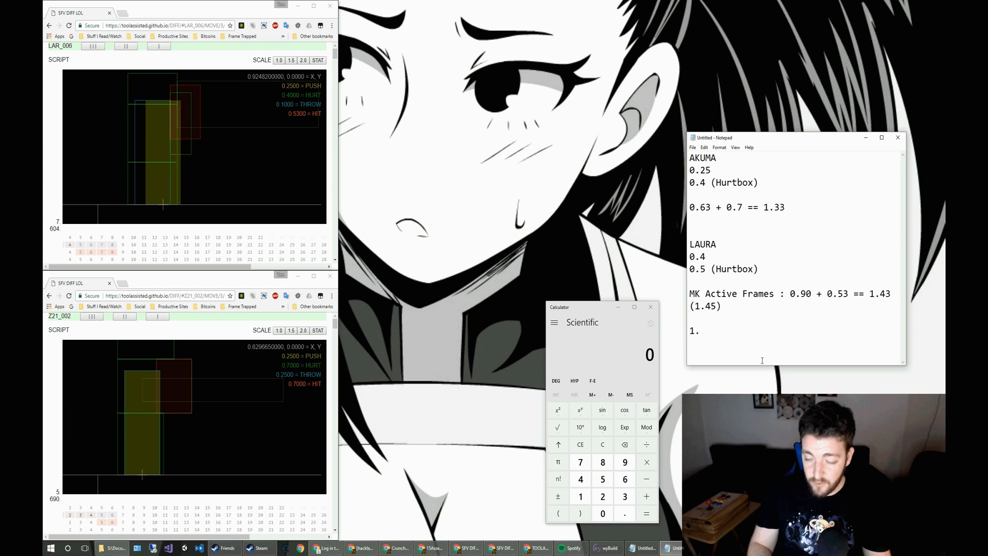
{"action": "type", "text": "43 - 1.33"}
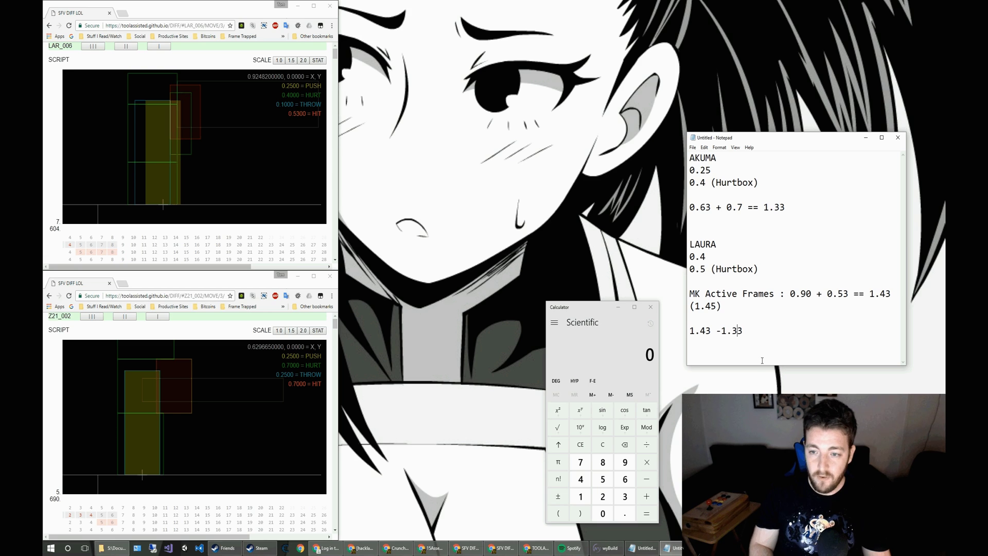
- Complete the range subtraction below Laura's notes to read "1.43 - 1.33 = 0.1" and start a new line beneath it
{"action": "key", "text": "Left"}
{"action": "key", "text": "Left"}
{"action": "key", "text": "Left"}
{"action": "key", "text": "Left"}
{"action": "type", "text": "0.1"}
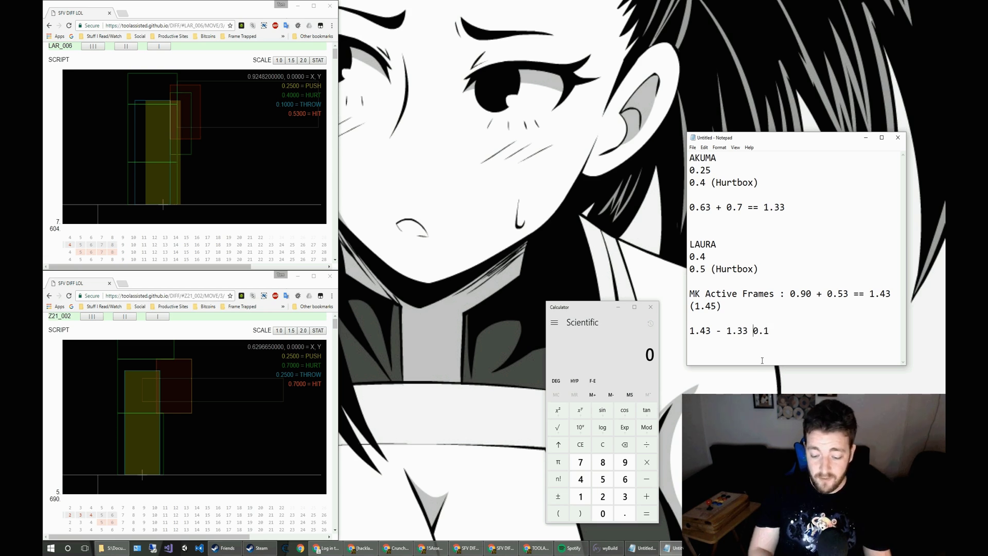
{"action": "type", "text": "="}
{"action": "left_click", "coordinate": [762, 360]}
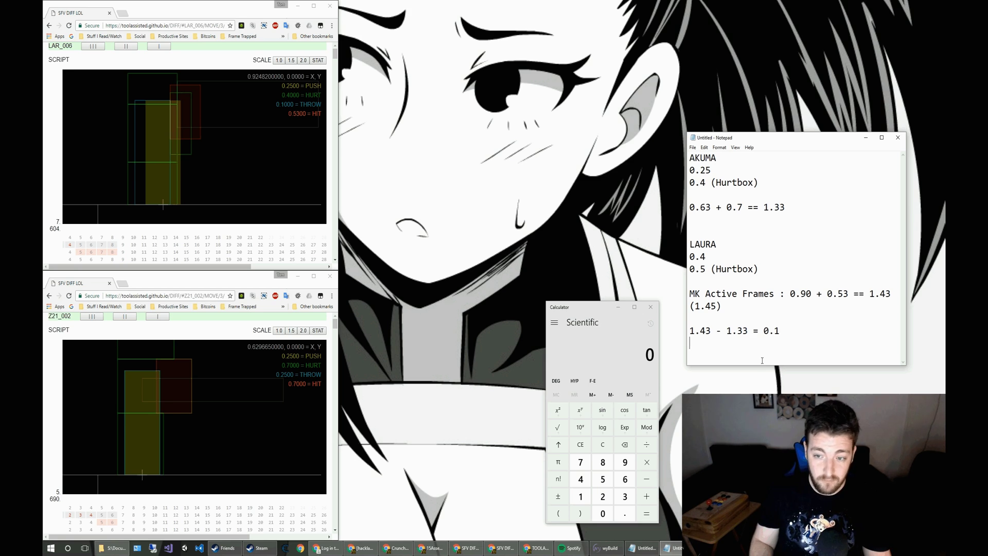
- Write the hurtbox subtraction "0.5 - 0.4 = 0.1" on the line below the range subtraction
{"action": "type", "text": "0.5"}
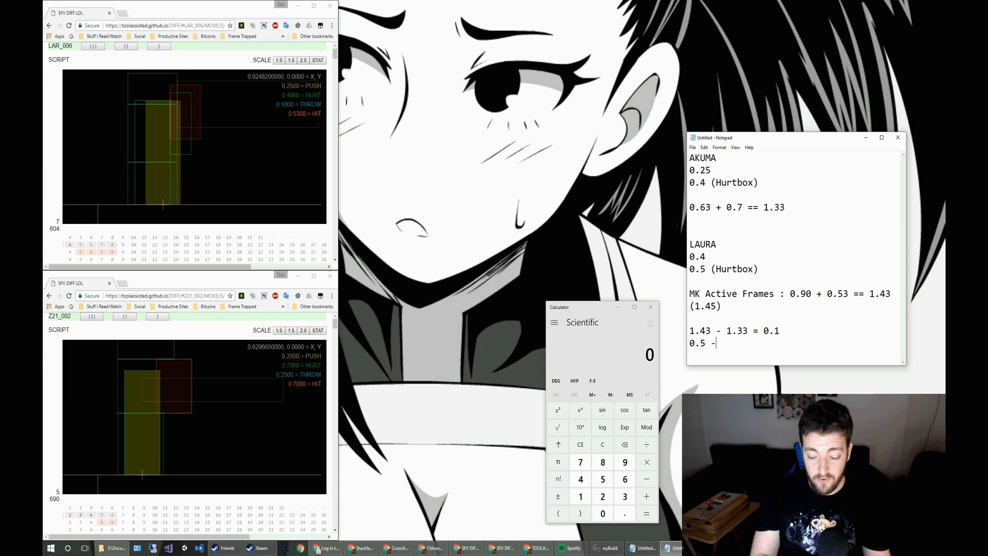
{"action": "type", "text": " - 0.4 "}
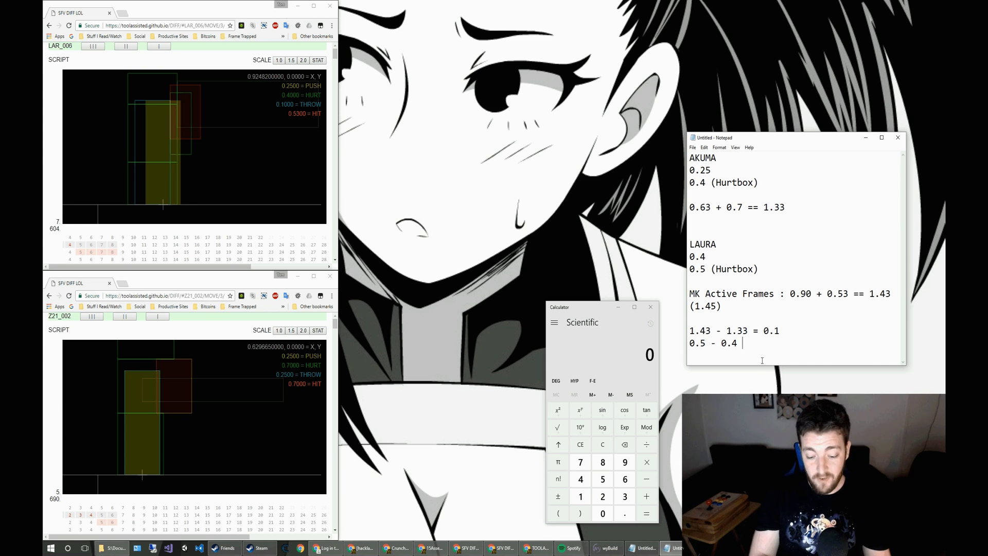
{"action": "type", "text": "= 0.1"}
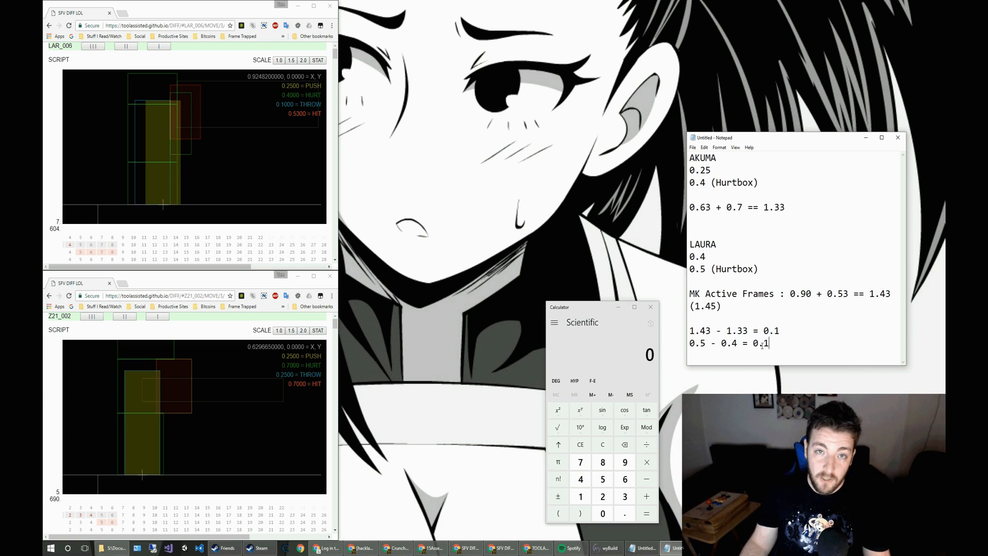
{"action": "scroll", "coordinate": [222, 243], "scroll_direction": "down", "scroll_amount": 1}
{"action": "scroll", "coordinate": [221, 243], "scroll_direction": "up", "scroll_amount": 1}
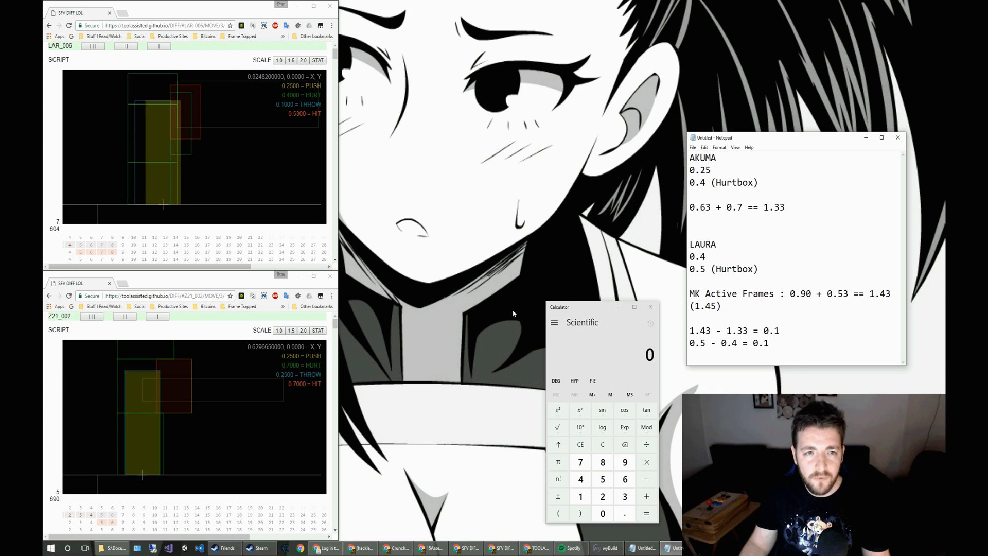
- Correct the range subtraction to use Laura's bracketed range, reading "1.45 - 1.33 = 0.12"
{"action": "left_click_drag", "start_coordinate": [715, 306], "coordinate": [705, 306]}
{"action": "key", "text": "Down"}
{"action": "key", "text": "Down"}
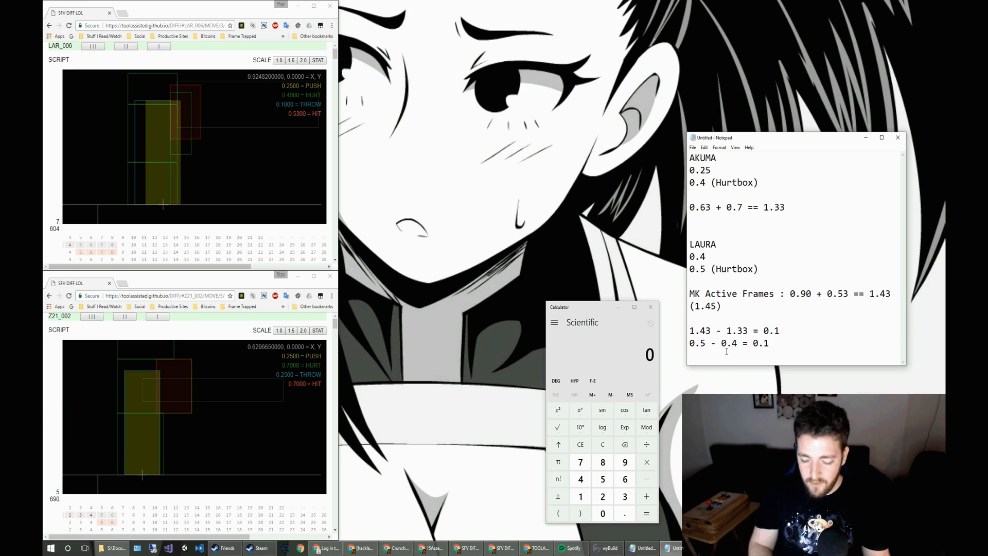
{"action": "key", "text": "Delete"}
{"action": "type", "text": "5"}
{"action": "key", "text": "End"}
{"action": "type", "text": "2"}
{"action": "key", "text": "Up"}
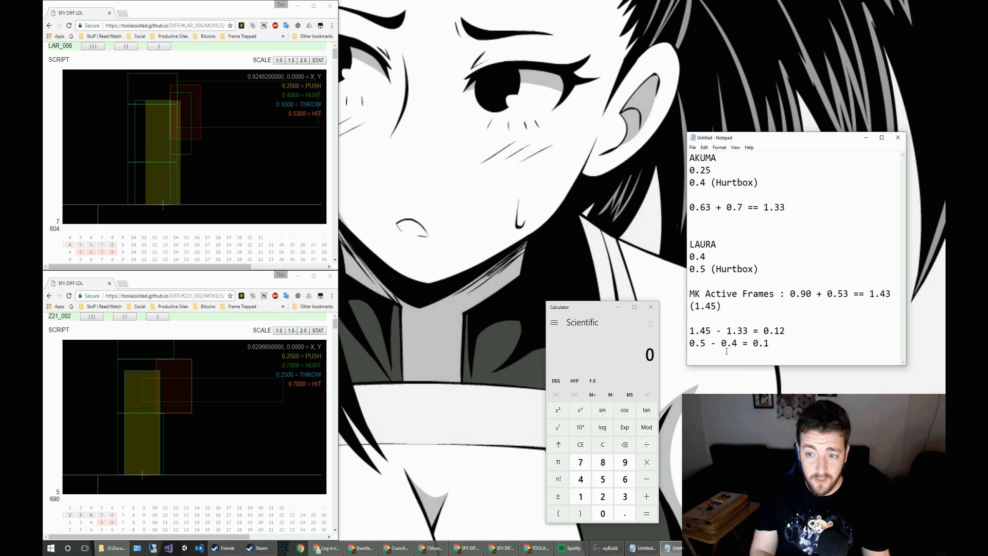
- Add the value 0.02 after the range difference on the same line, separated by two spaces
{"action": "type", "text": "0.02"}
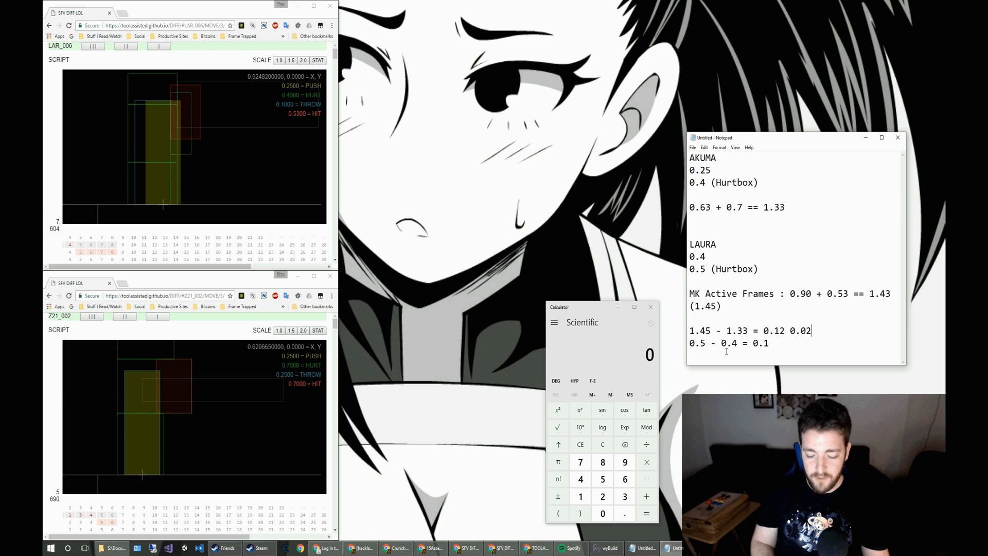
{"action": "key", "text": "Left"}
{"action": "key", "text": "Left"}
{"action": "key", "text": "Left"}
{"action": "key", "text": "Left"}
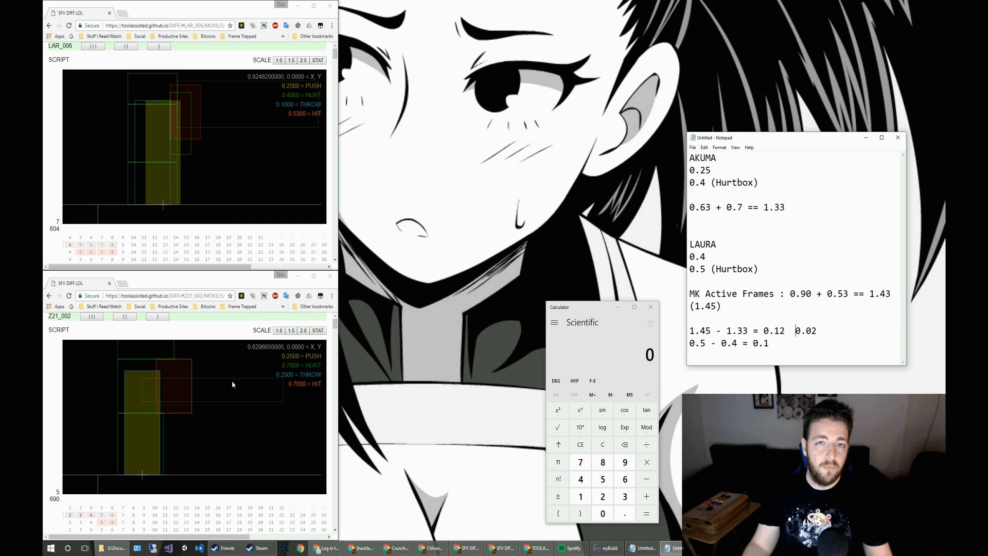
- Return both move viewers to frame 1, rechecking Laura's hitbox at frame 5 before resetting hers again
{"action": "left_click", "coordinate": [180, 252]}
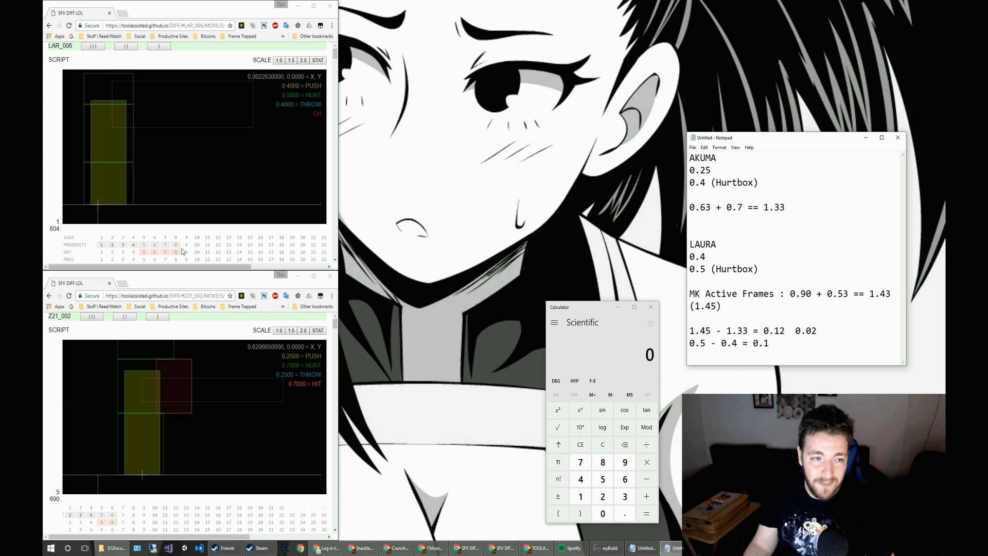
{"action": "left_click", "coordinate": [200, 523]}
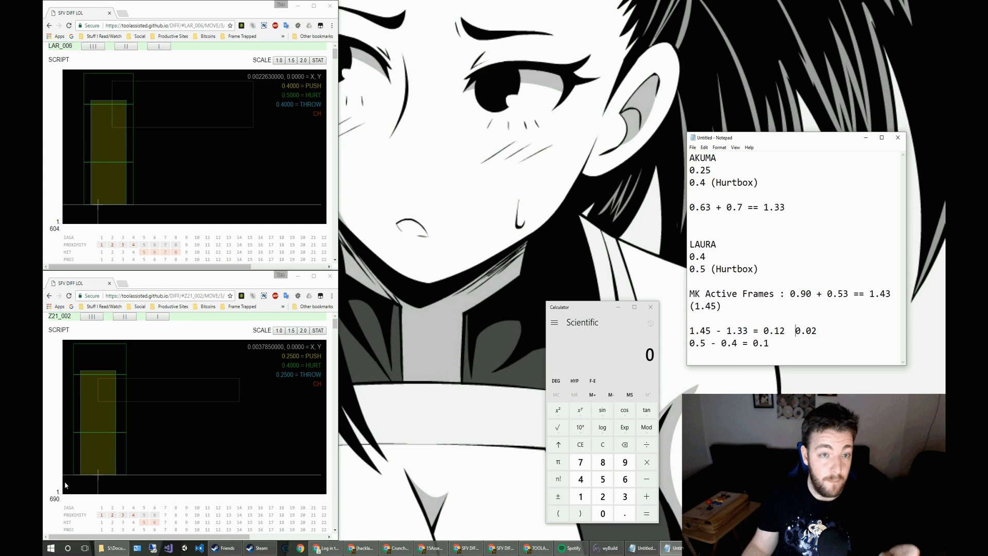
{"action": "left_click", "coordinate": [146, 251]}
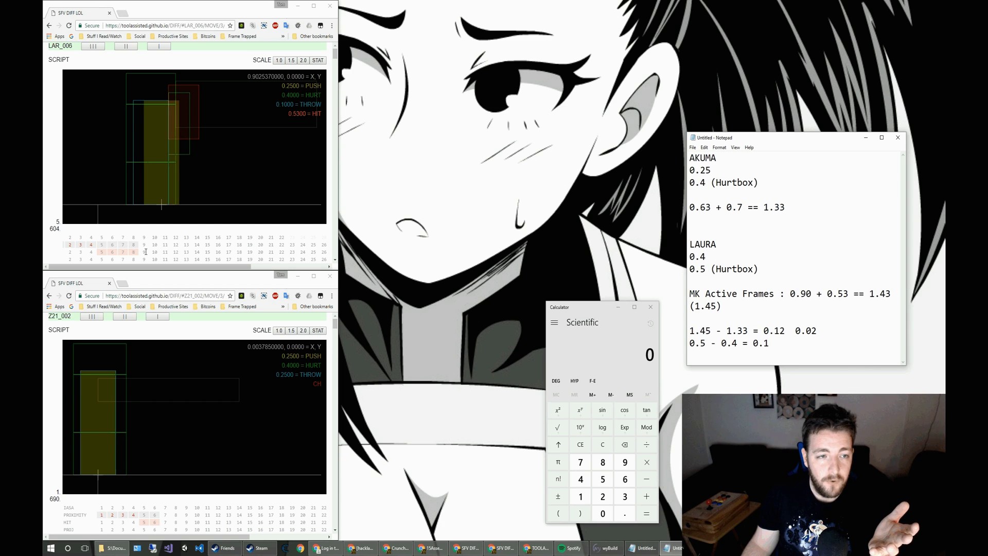
{"action": "left_click", "coordinate": [146, 252]}
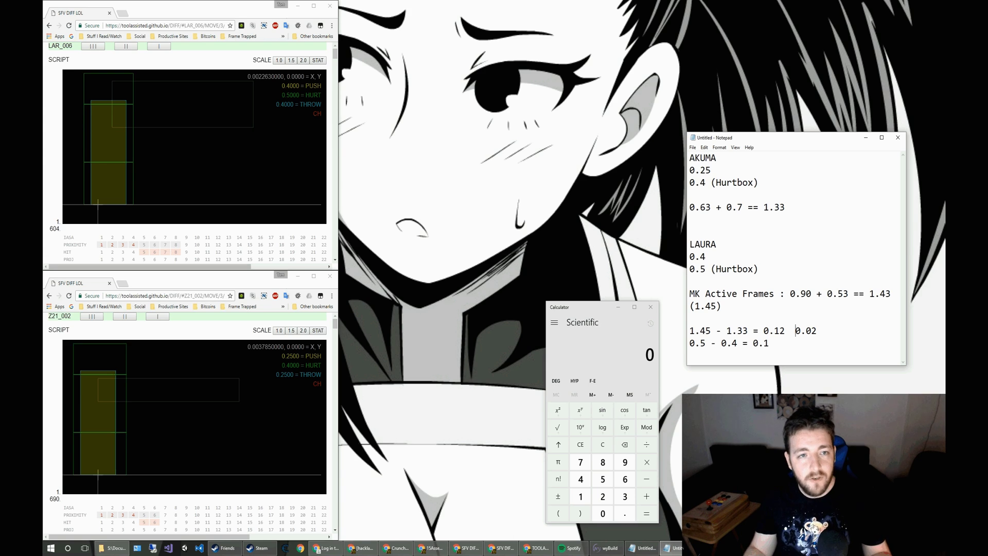
- Compare the frame 1 box values in both viewers, highlighting Akuma's push, hurt and X position values
{"action": "left_click", "coordinate": [283, 86]}
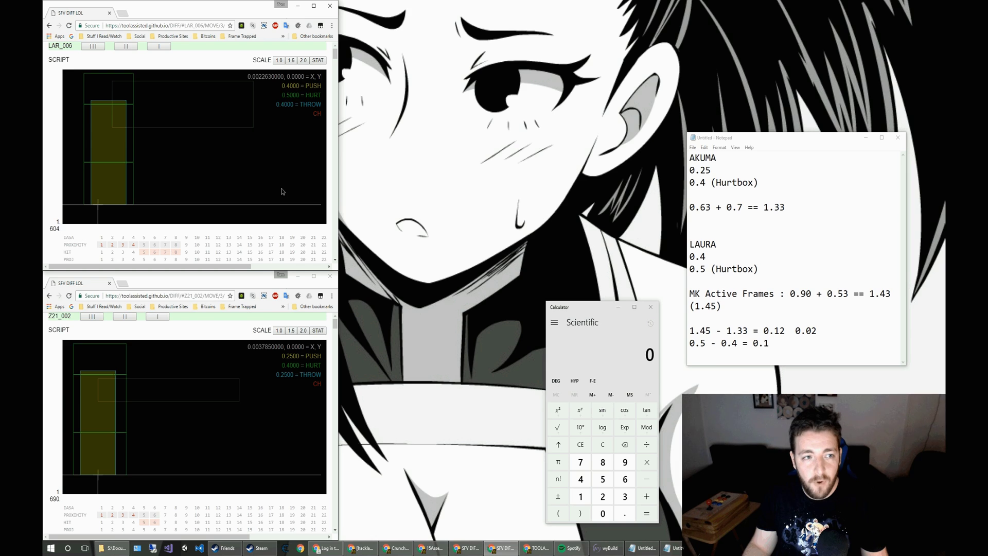
{"action": "double_click", "coordinate": [282, 358]}
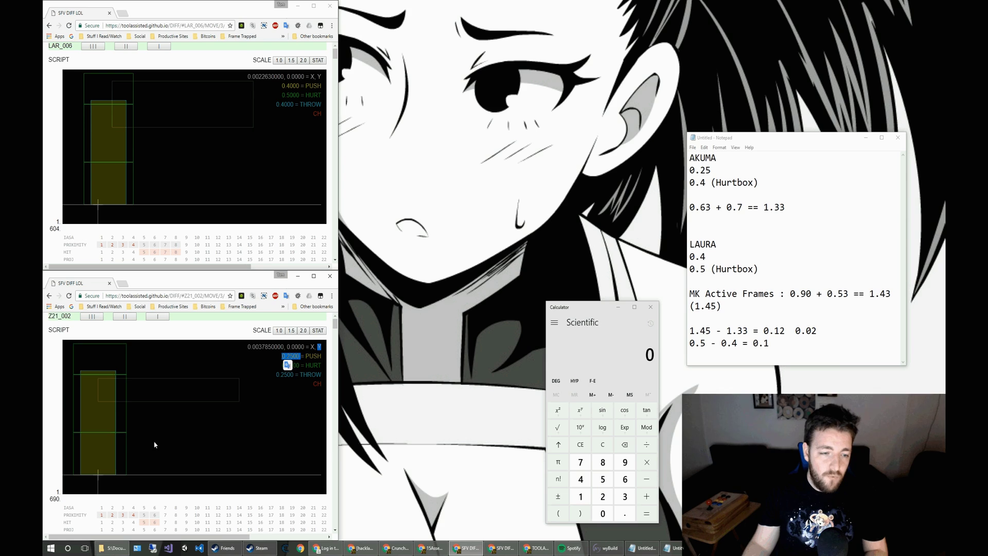
{"action": "left_click", "coordinate": [174, 437]}
{"action": "left_click_drag", "start_coordinate": [306, 356], "coordinate": [301, 366]}
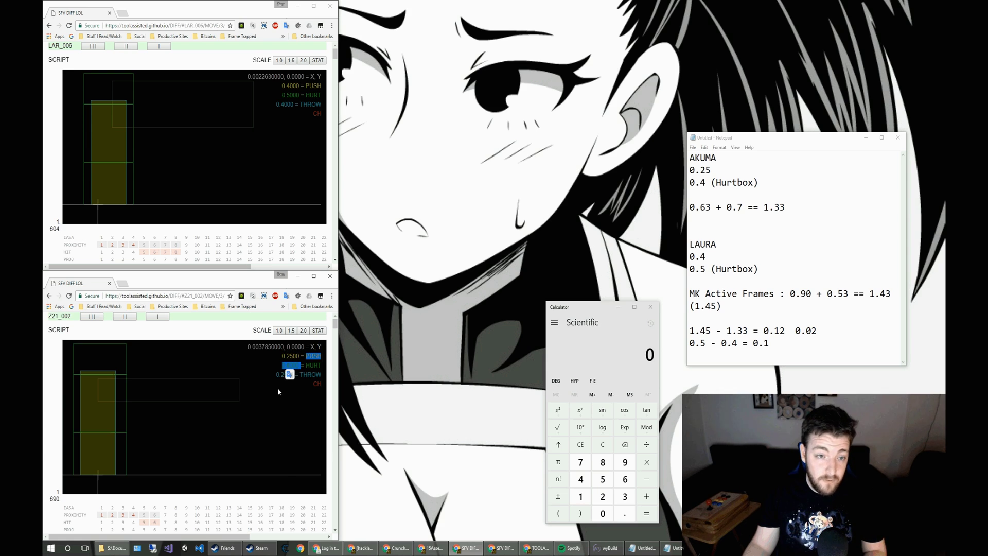
{"action": "left_click_drag", "start_coordinate": [248, 346], "coordinate": [305, 346]}
- Check Akuma's hitbox at frame 5, return him to frame 1, and highlight the 0.12 range difference in the notes
{"action": "left_click", "coordinate": [127, 516]}
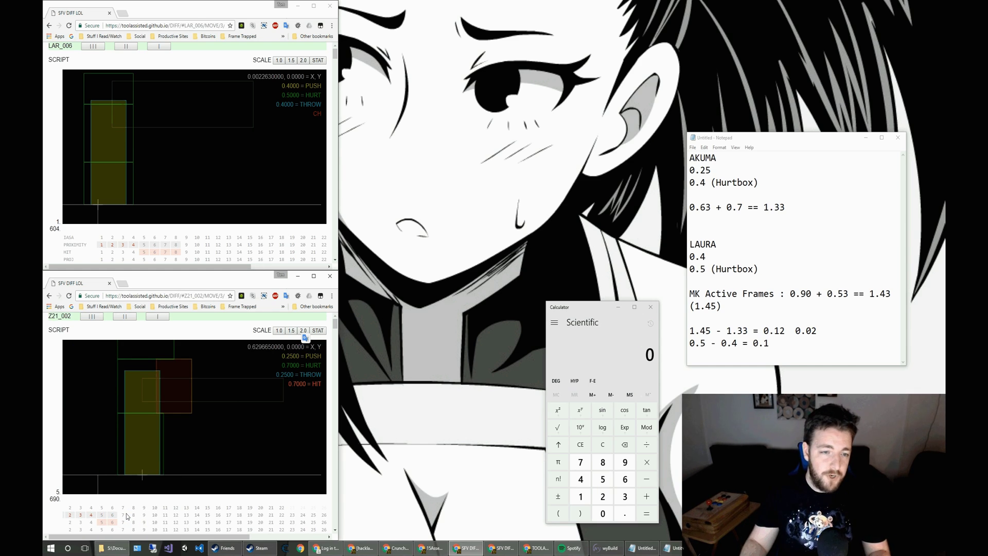
{"action": "left_click", "coordinate": [127, 516]}
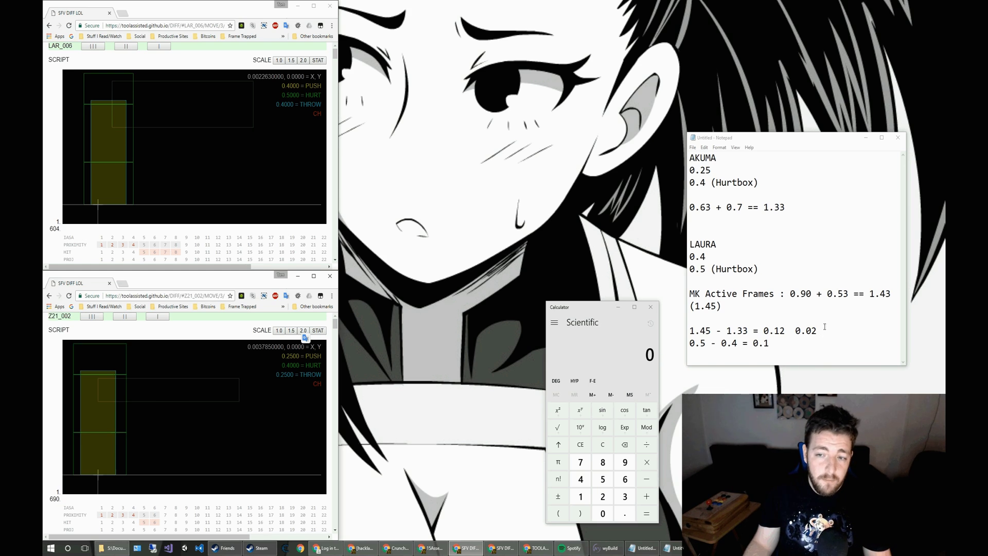
{"action": "left_click_drag", "start_coordinate": [785, 331], "coordinate": [764, 331]}
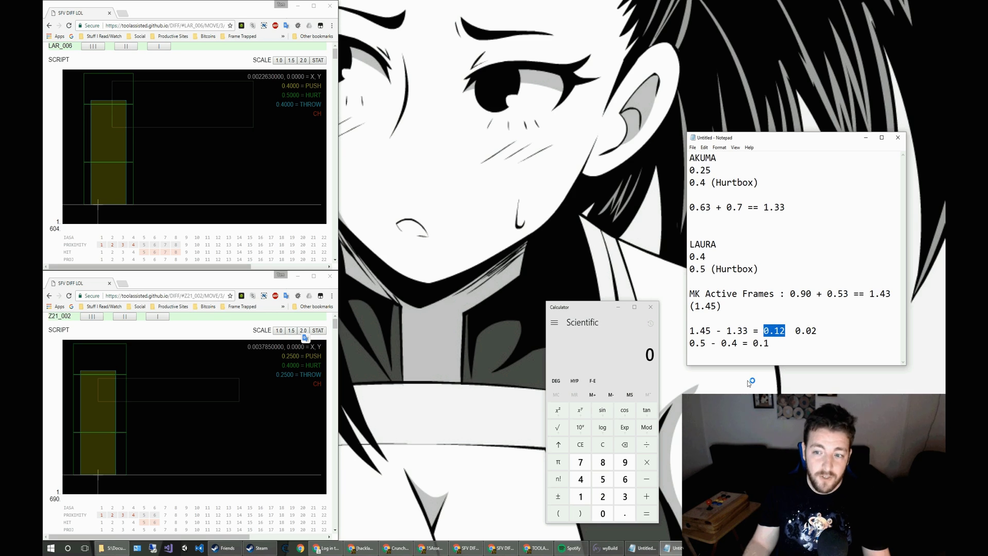